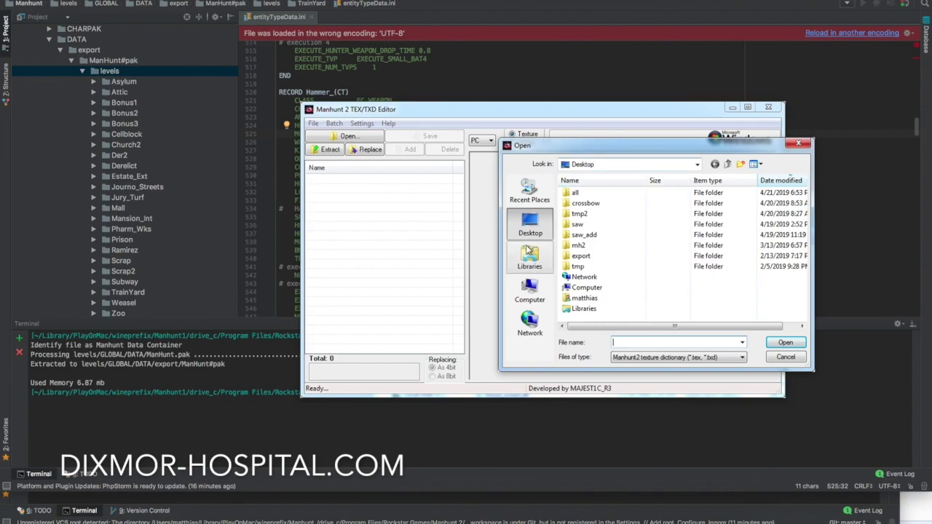
# Step: Open modelspc.tex from the Manhunt 2 levels/A01_Escape_Asylum folder on the Mac home network drive
pyautogui.click(530, 288)
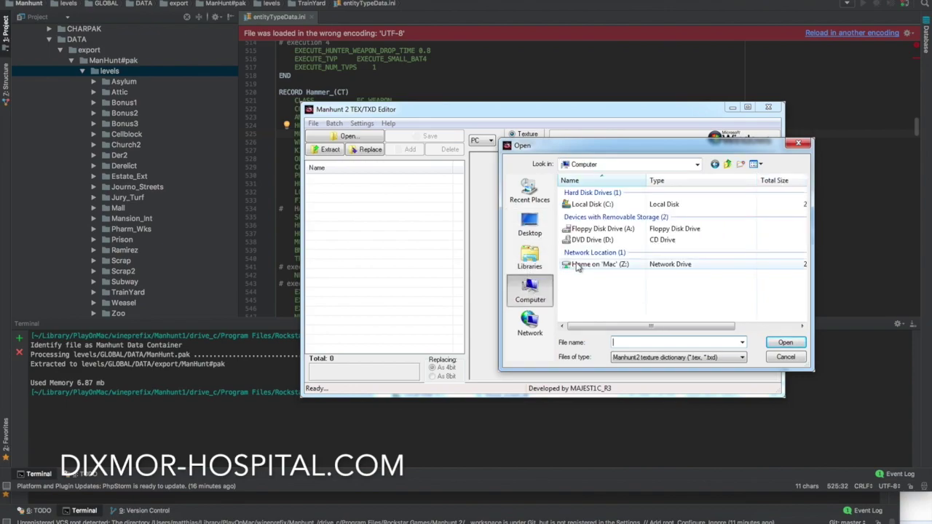
pyautogui.doubleClick(582, 267)
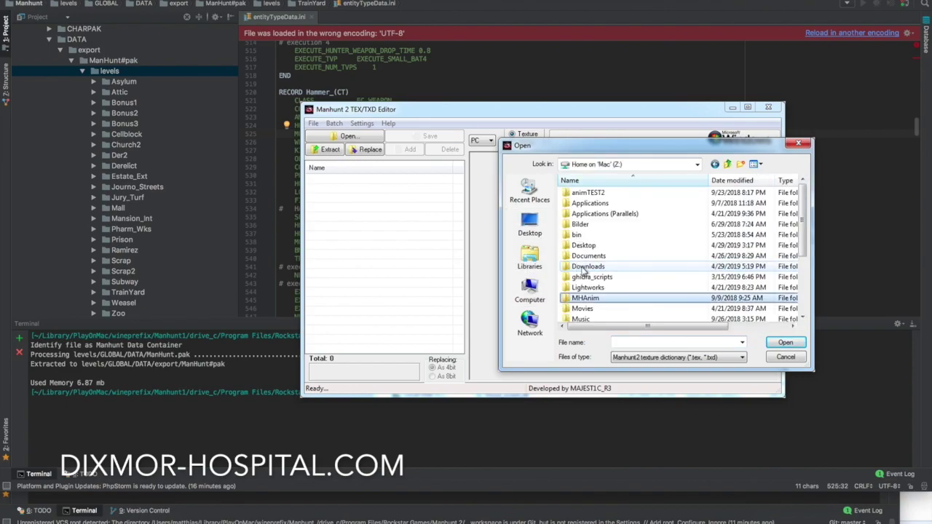
pyautogui.scroll(-3, 585, 270)
pyautogui.doubleClick(585, 302)
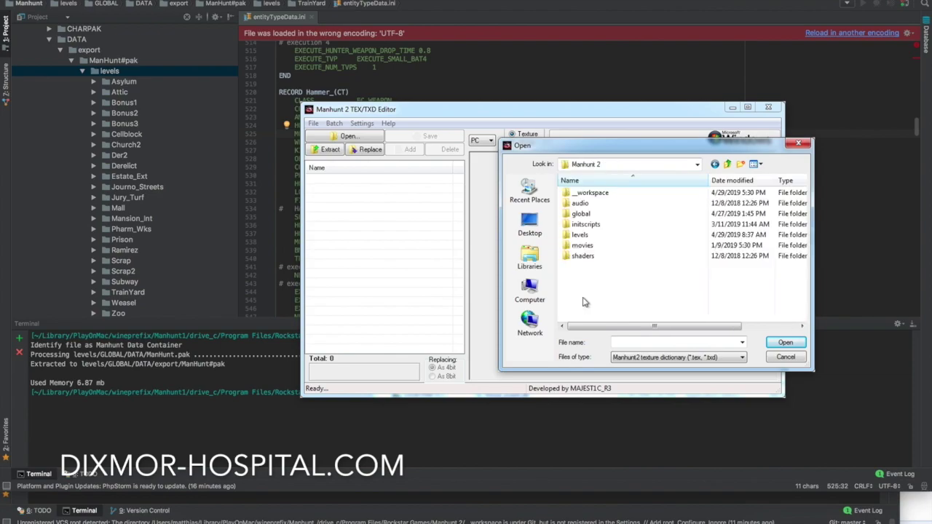
pyautogui.doubleClick(586, 235)
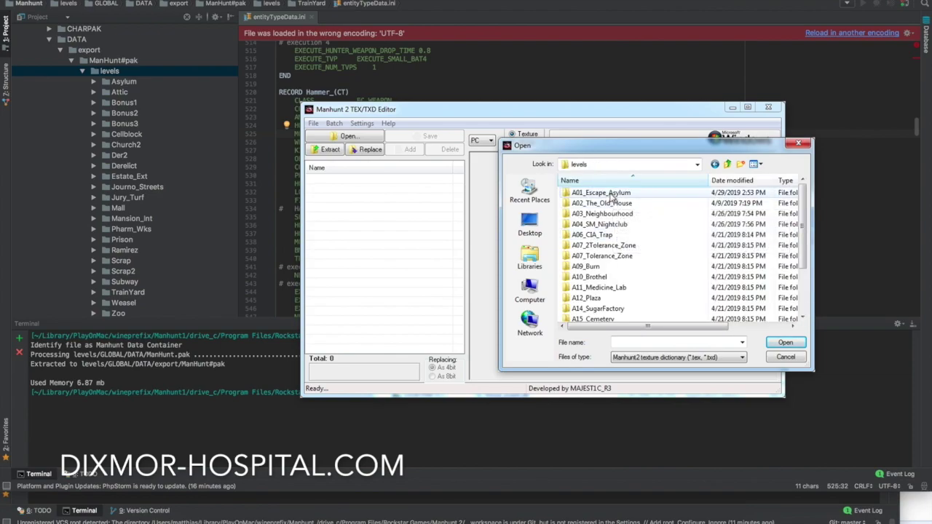
pyautogui.doubleClick(605, 193)
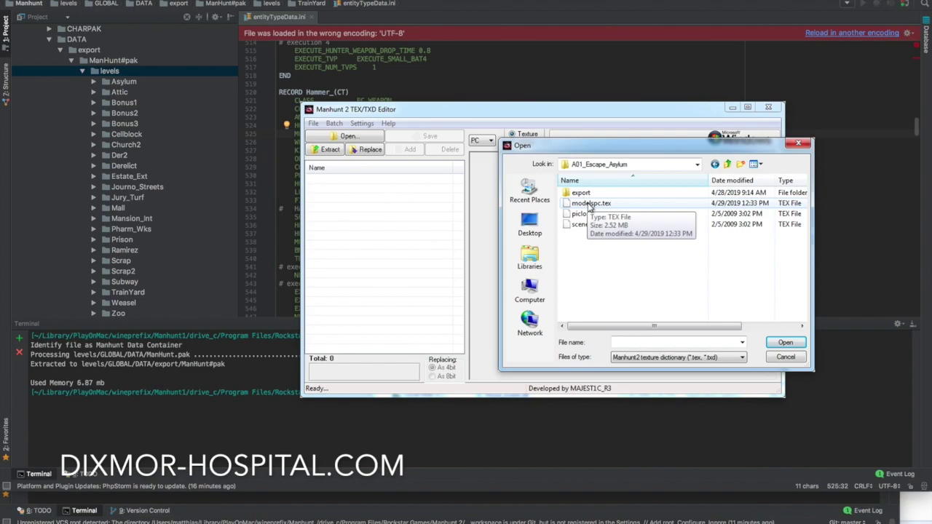
pyautogui.doubleClick(590, 204)
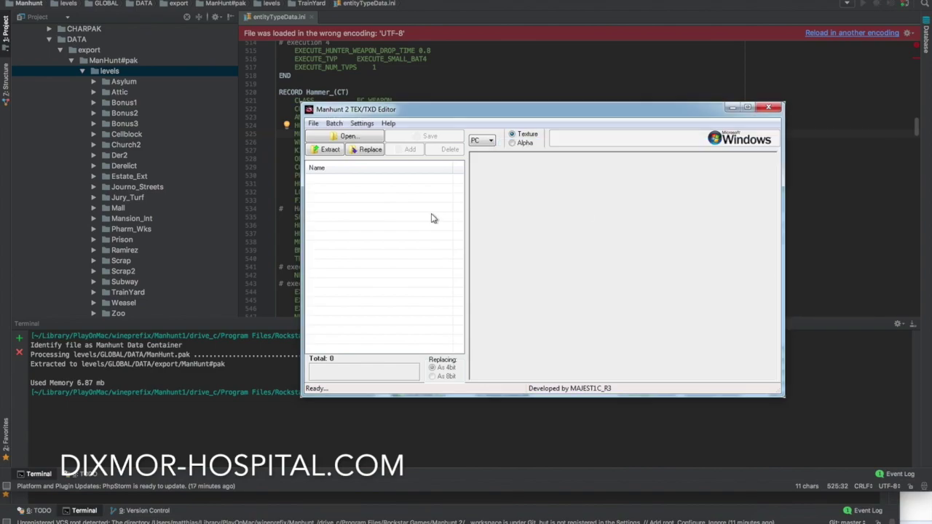
# Step: Add the CJ_HAMMER texture from the Desktop, sorting its files by newest date modified, and preview it in the texture list
pyautogui.moveTo(458, 180); pyautogui.dragTo(451, 344)
pyautogui.click(408, 150)
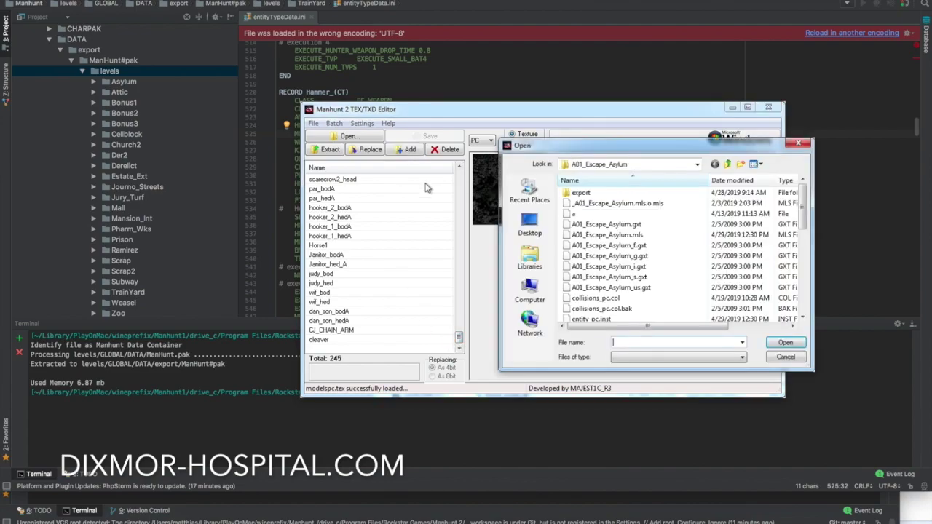
pyautogui.click(529, 224)
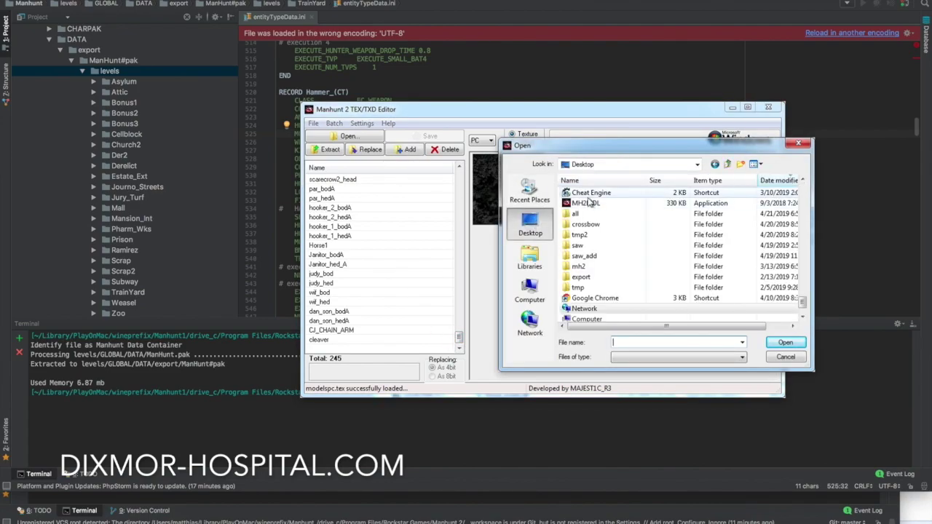
pyautogui.click(776, 181)
pyautogui.click(774, 182)
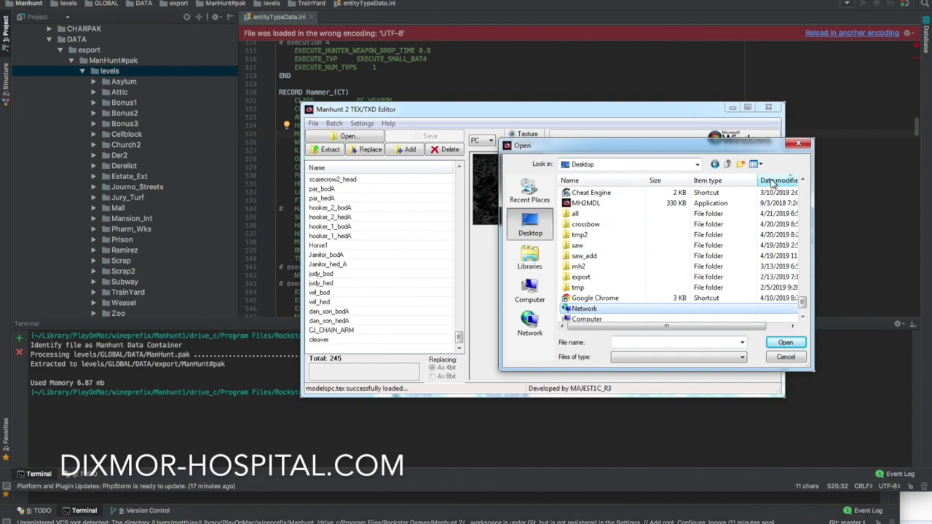
pyautogui.click(774, 182)
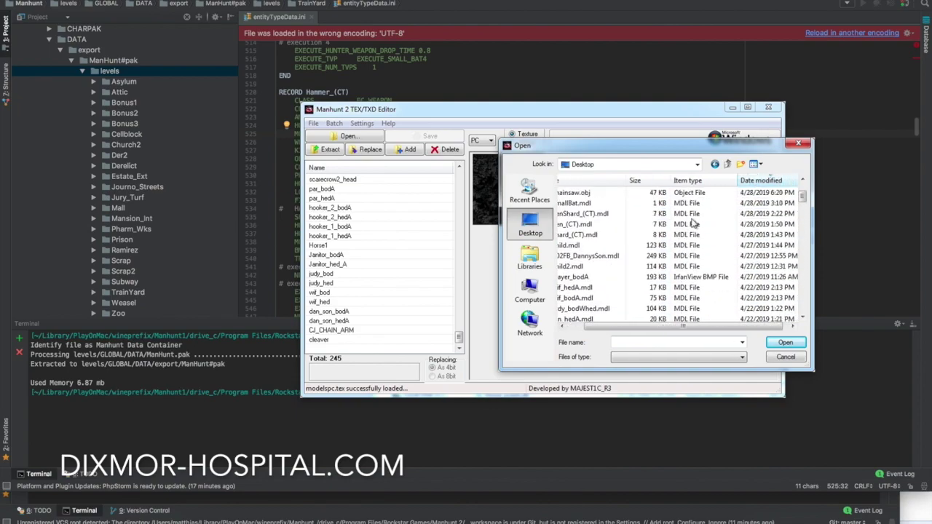
pyautogui.doubleClick(641, 192)
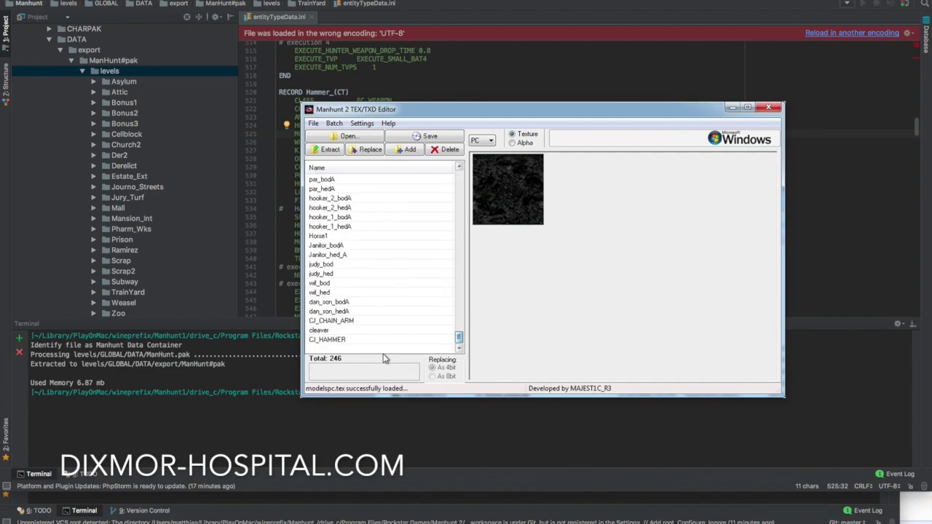
pyautogui.click(378, 340)
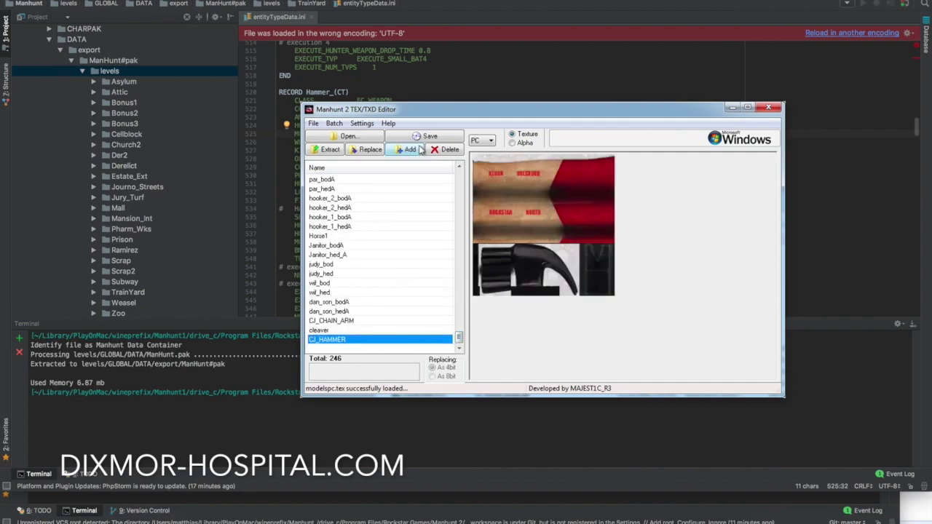
# Step: Save the modelspc.tex texture dictionary and close the texture editor
pyautogui.click(424, 140)
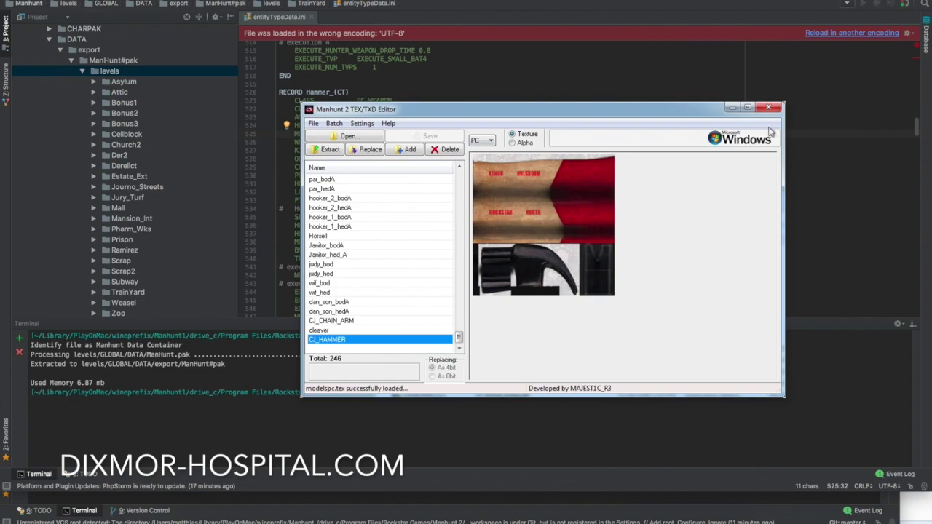
pyautogui.click(769, 107)
pyautogui.click(539, 254)
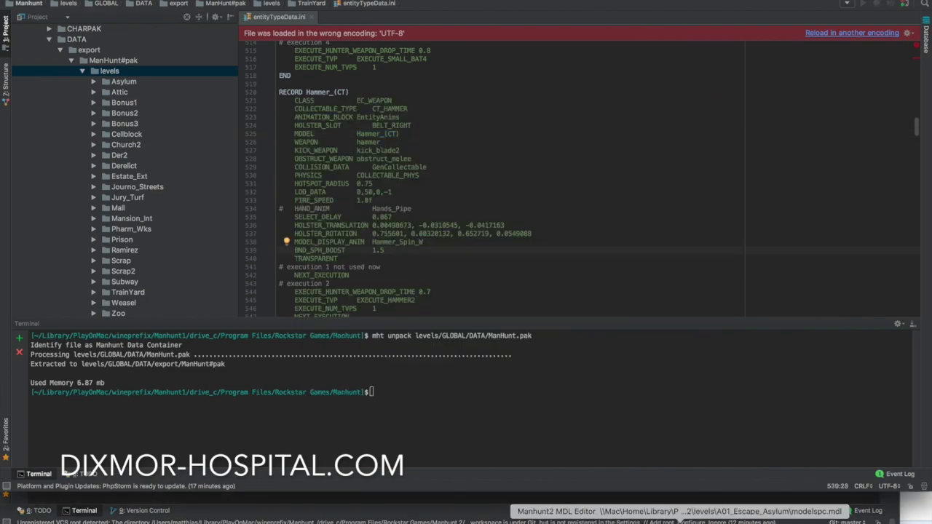
# Step: Bring up the Manhunt2 MDL Editor, then check the MODEL name of the Hammer_(CT) record in entityTypeData.ini
pyautogui.click(620, 517)
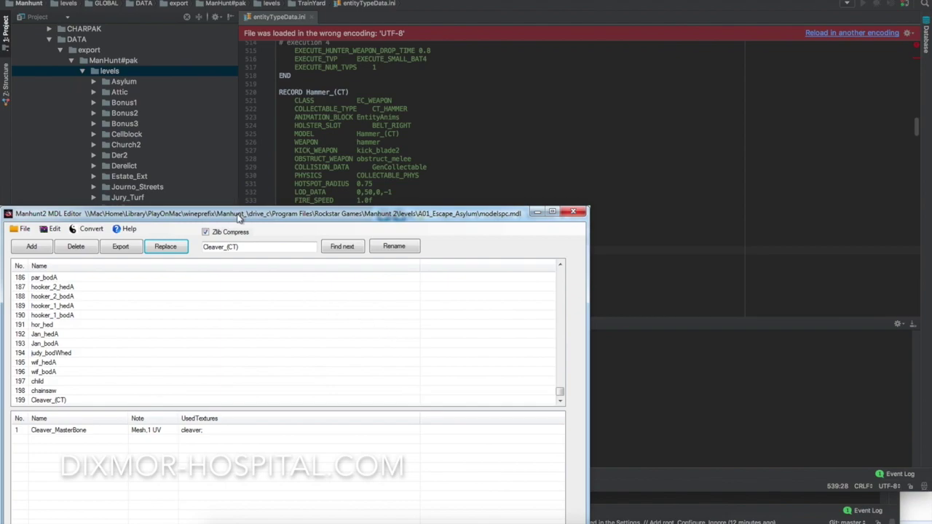
pyautogui.moveTo(244, 214); pyautogui.dragTo(262, 188)
pyautogui.click(333, 151)
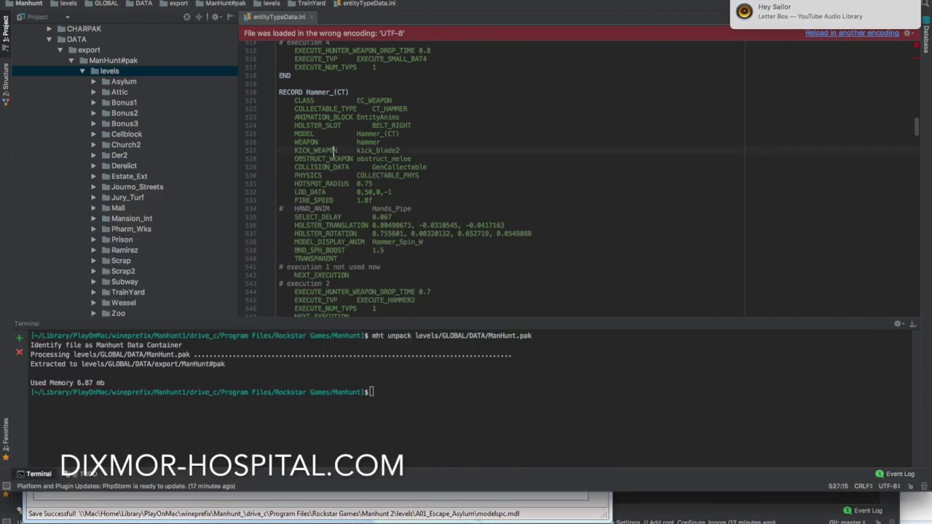
pyautogui.doubleClick(370, 134)
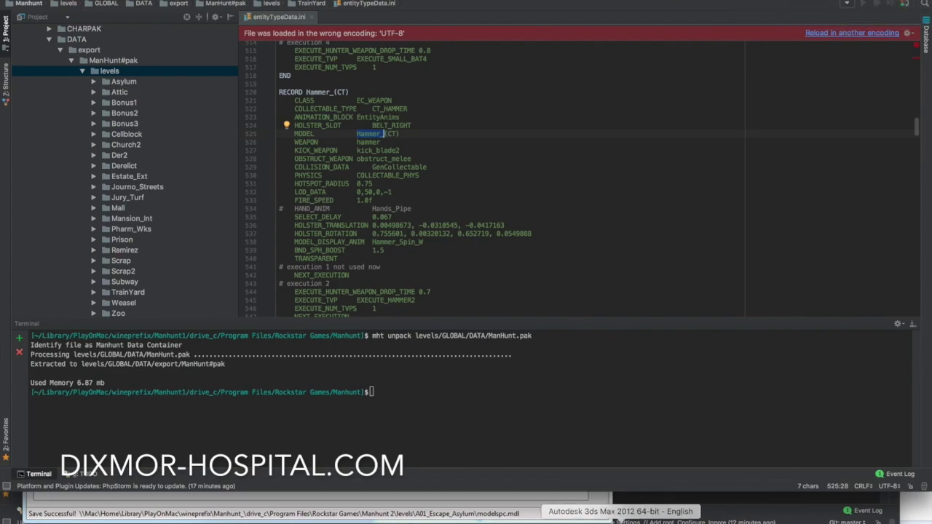
# Step: Switch to 3ds Max and start a DFF import with the DFF IO script from Kam's GTA Scripts
pyautogui.click(617, 518)
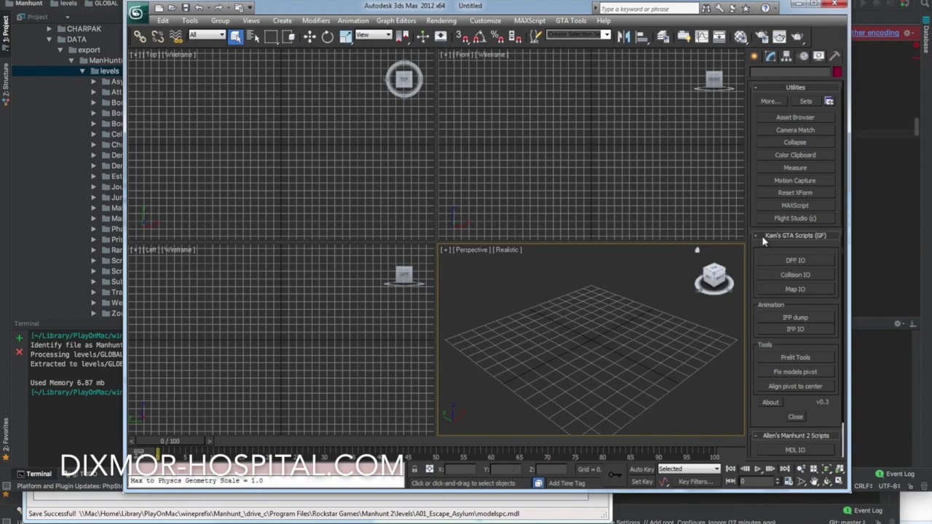
pyautogui.click(794, 261)
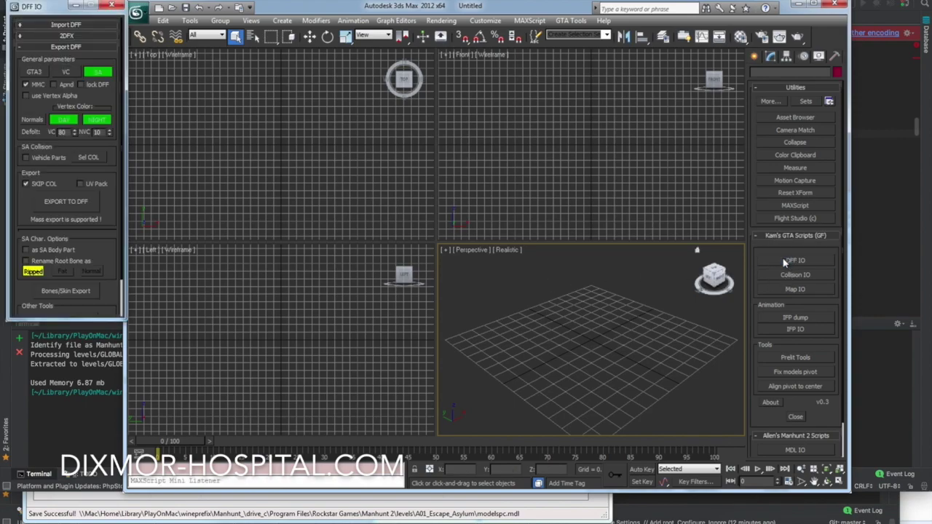
pyautogui.click(65, 25)
pyautogui.click(66, 97)
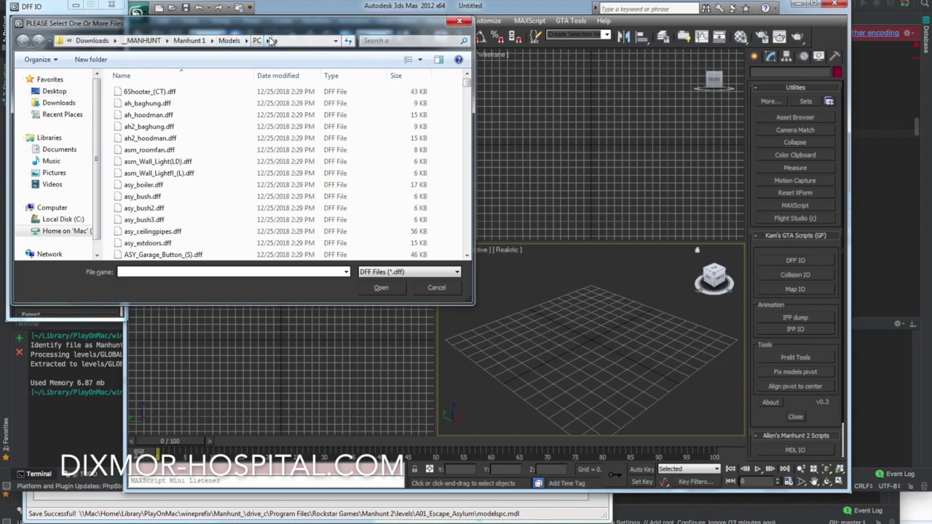
pyautogui.click(198, 115)
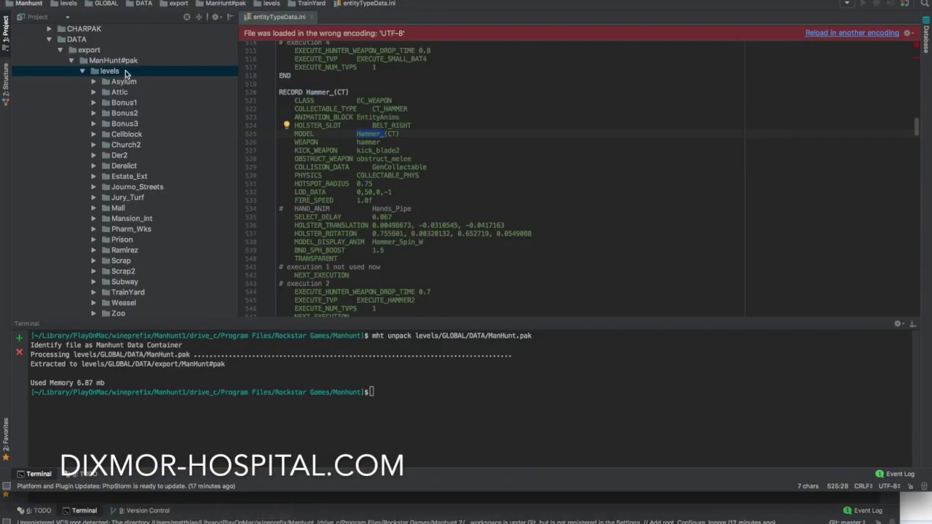
# Step: Switch to PhpStorm and copy the relative path of gmodelspc.dff in the levels/GLOBAL/PAK folder
pyautogui.scroll(-5, 107, 127)
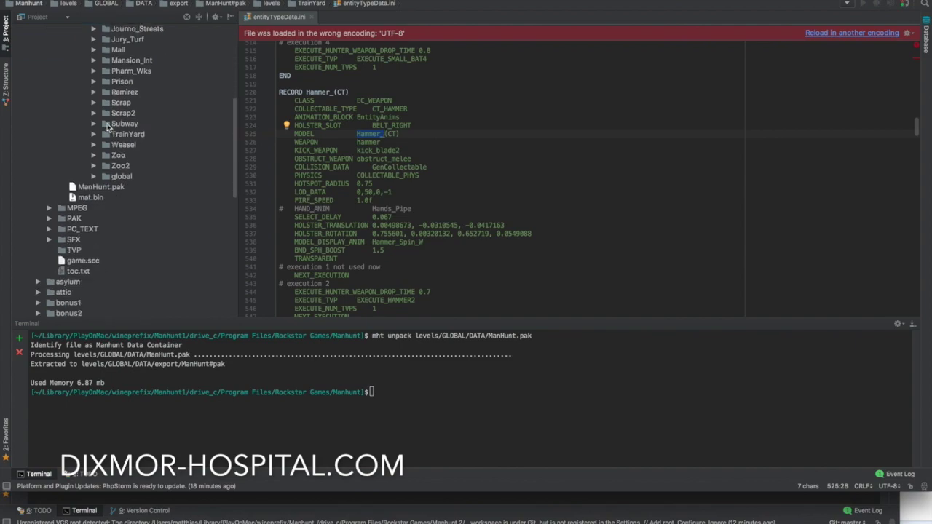
pyautogui.scroll(-2, 107, 126)
pyautogui.click(49, 144)
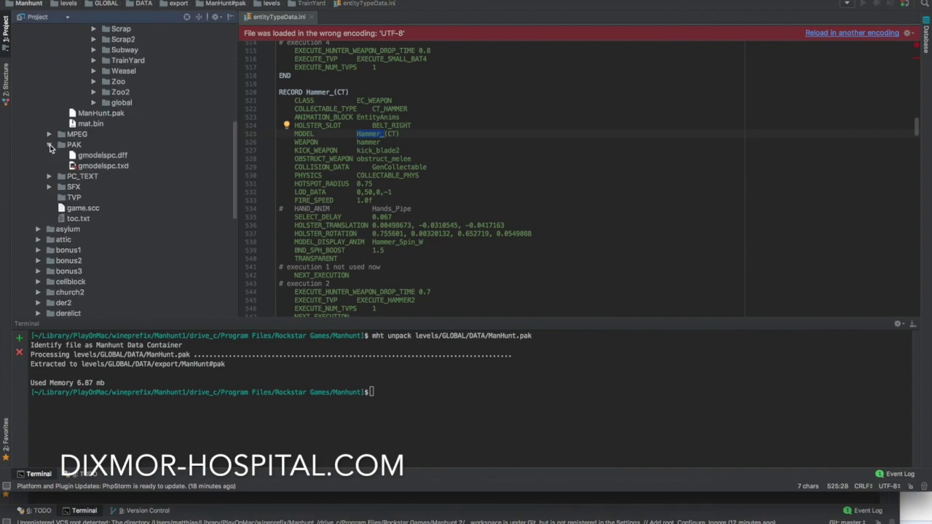
pyautogui.click(102, 155)
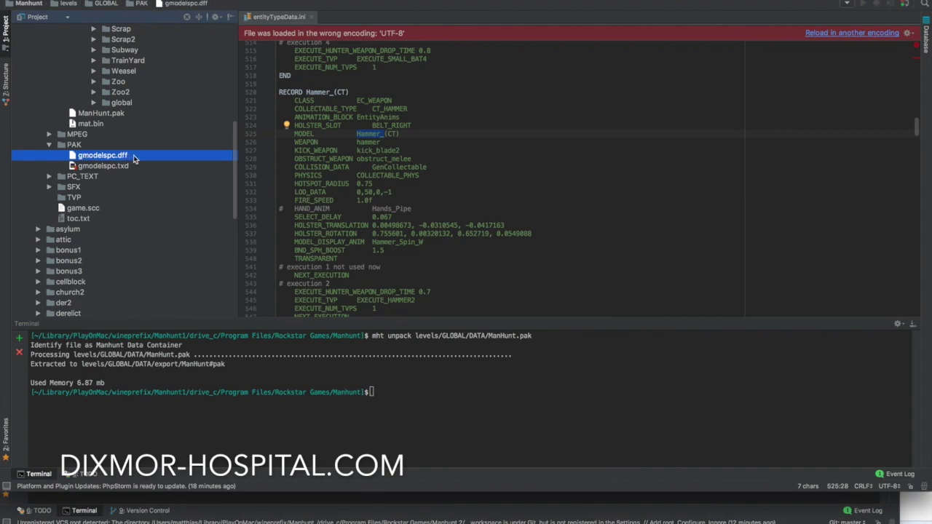
pyautogui.rightClick(121, 159)
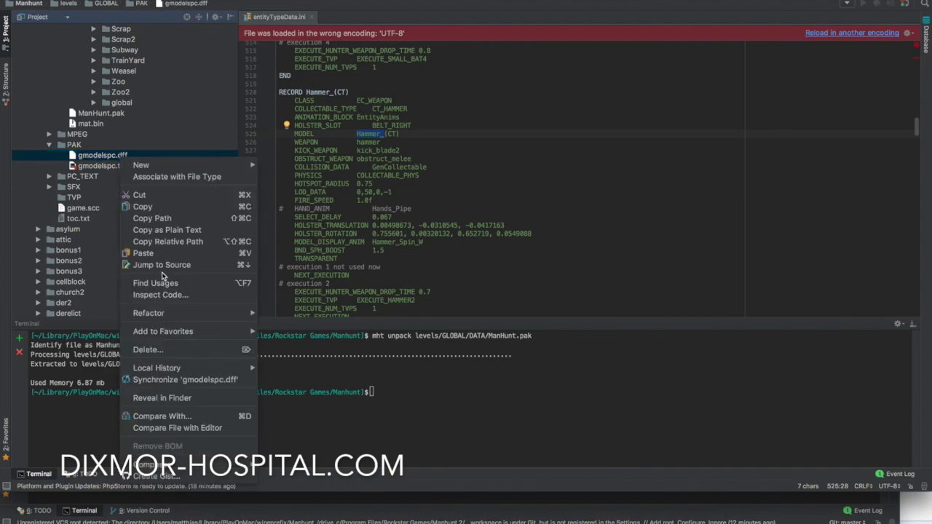
pyautogui.click(178, 243)
# Step: Unpack the global models in the terminal with "mht unpack levels/GLOBAL/PAK/gmodelspc.dff"
pyautogui.click(190, 382)
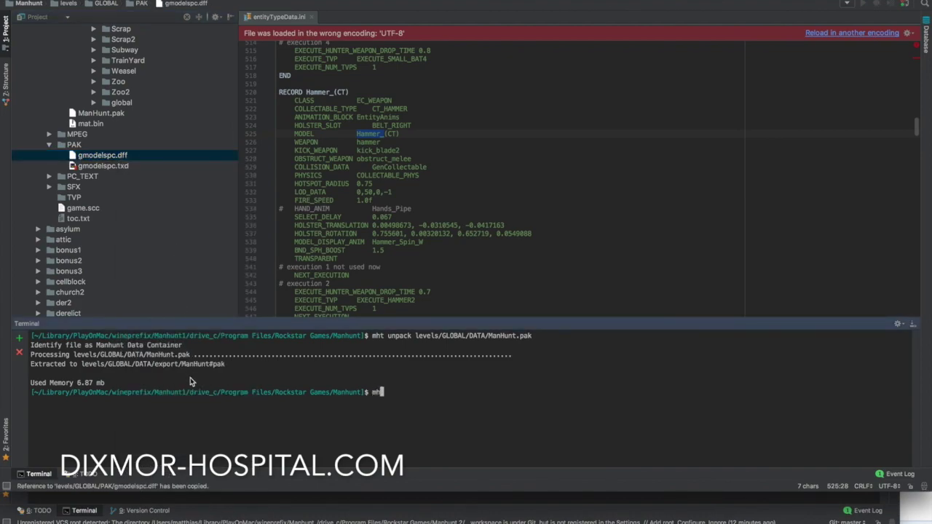
pyautogui.write('mht unpack')
pyautogui.press('super+v')
pyautogui.press('Return')
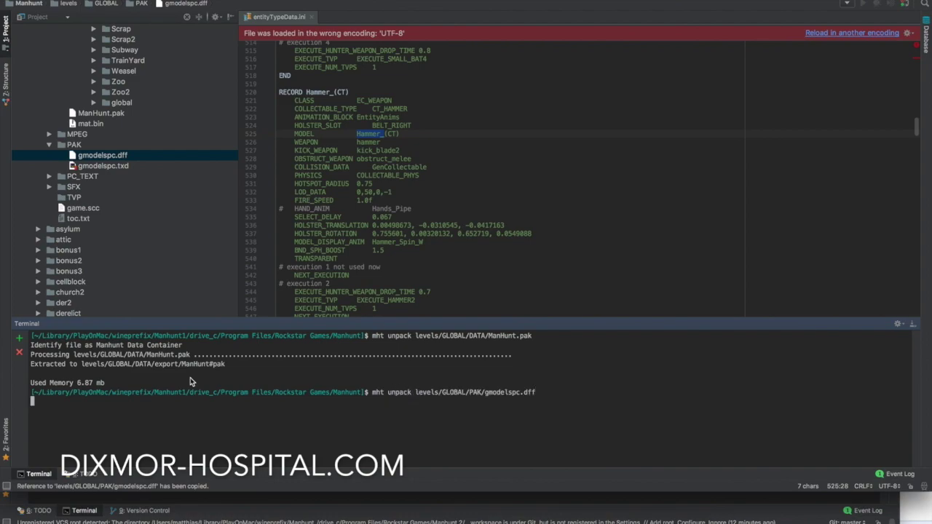
pyautogui.click(124, 212)
pyautogui.doubleClick(88, 155)
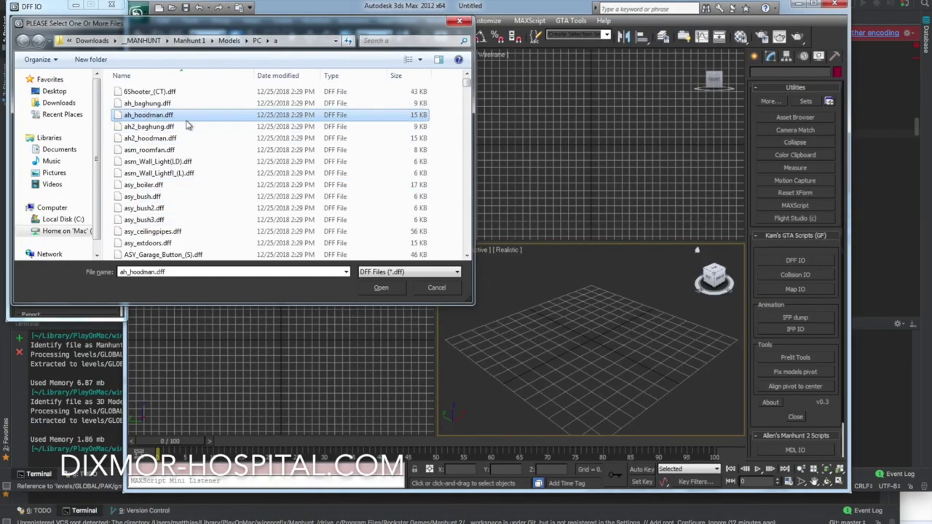
# Step: Switch to 3ds Max, import Hammer_(CT).dff from the Models/PC/a folder, and fit the hammer in all viewports
pyautogui.click(187, 128)
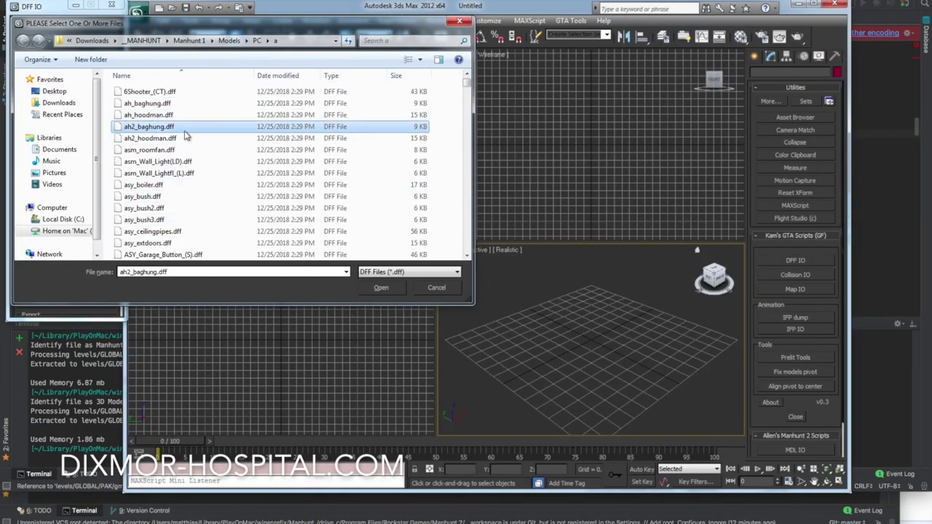
pyautogui.click(172, 161)
pyautogui.scroll(-10, 163, 194)
pyautogui.click(149, 100)
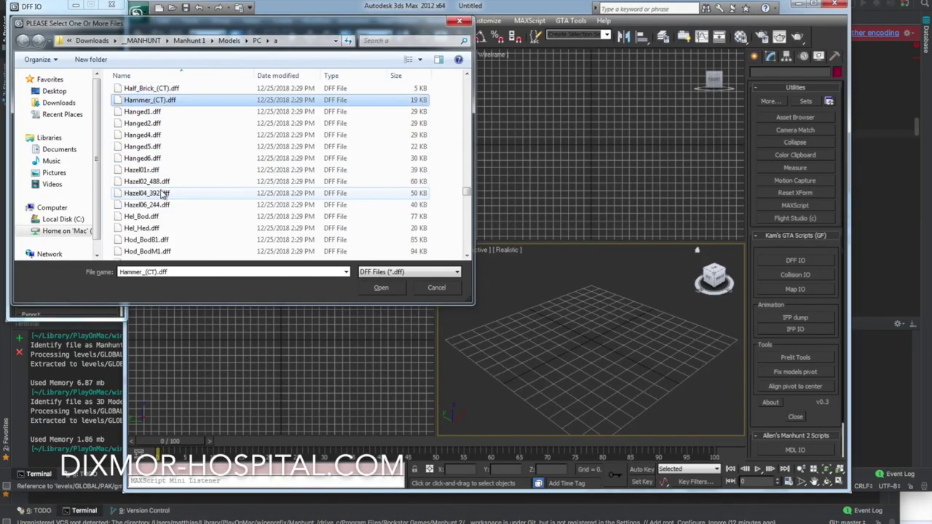
pyautogui.click(163, 103)
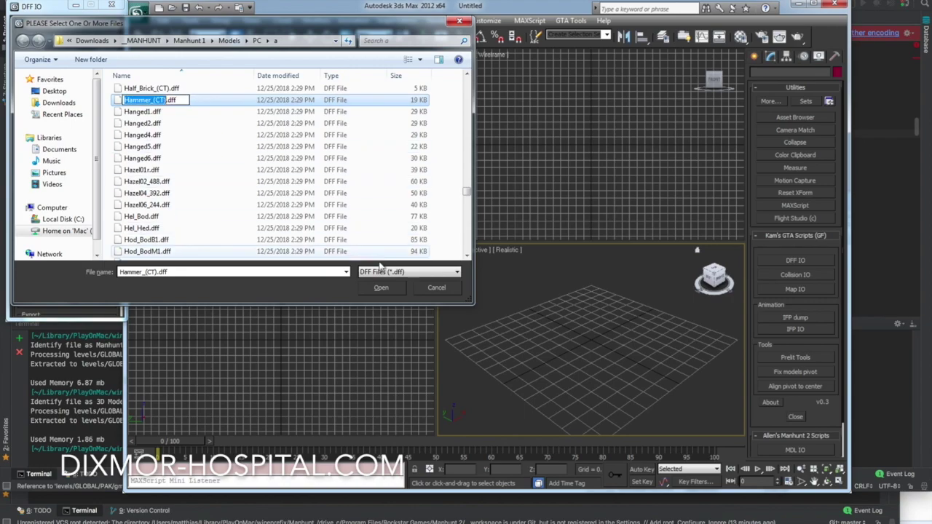
pyautogui.doubleClick(146, 111)
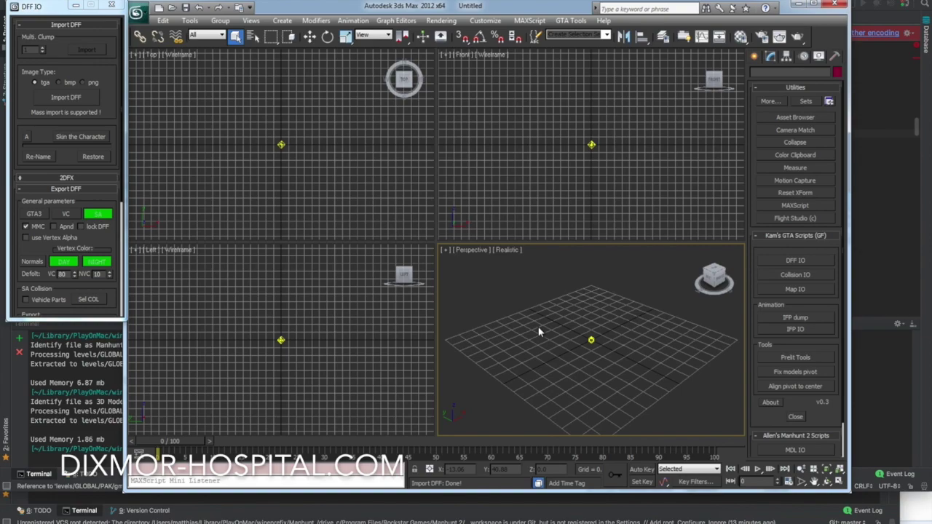
pyautogui.hotkey('ctrl', 'shift', 'z')
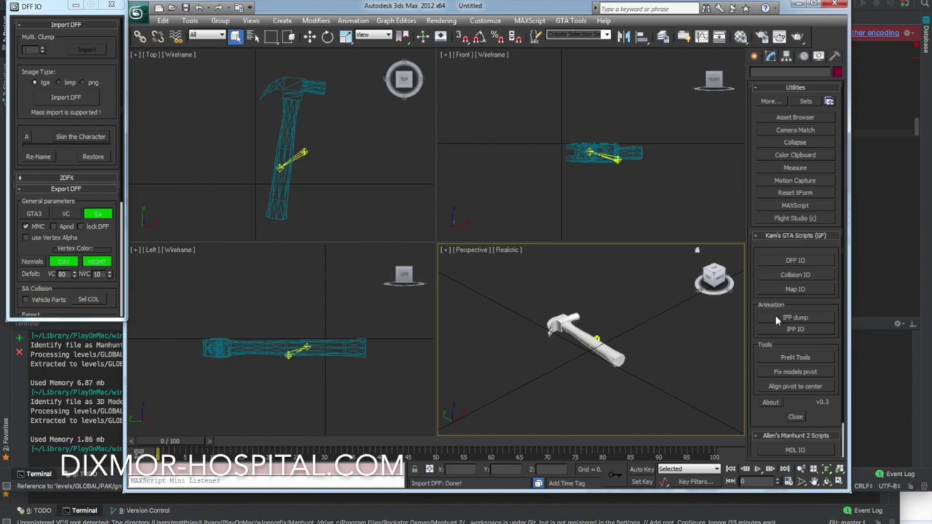
pyautogui.click(137, 12)
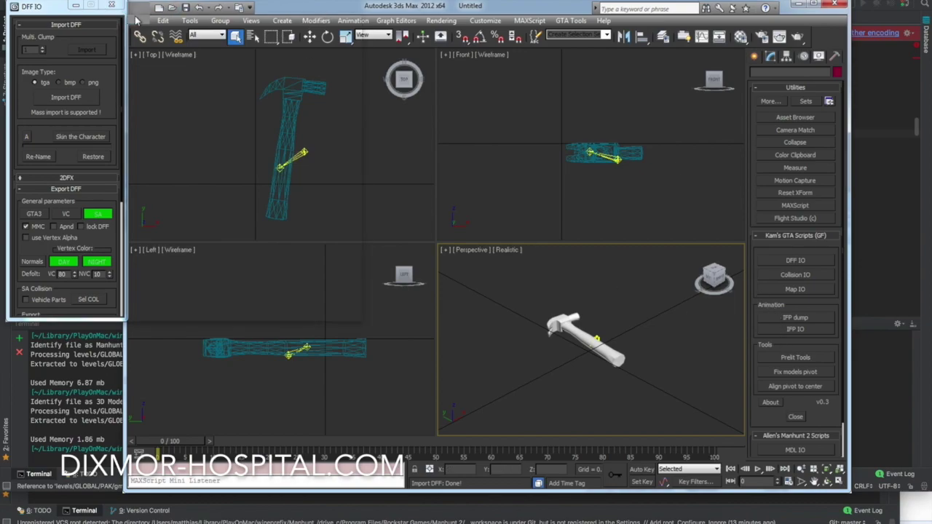
pyautogui.press('Escape')
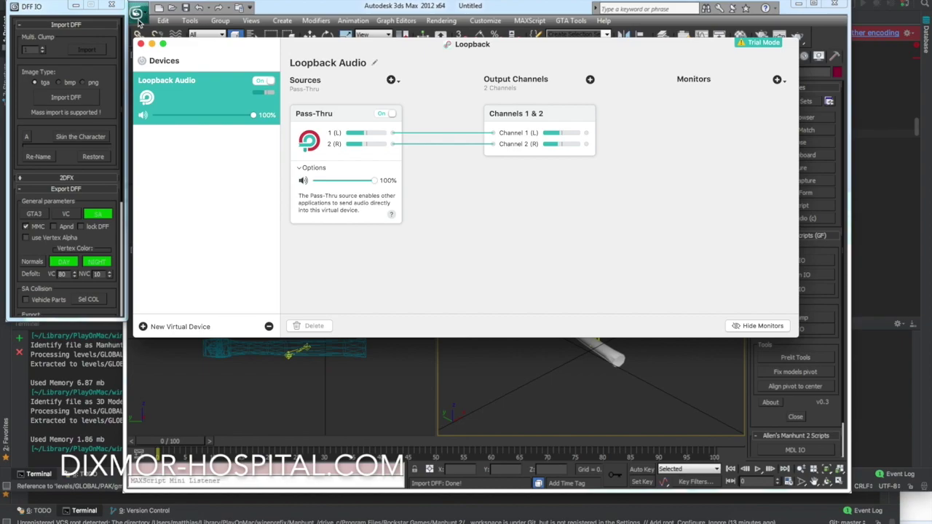
# Step: Close the Loopback windows covering 3ds Max and start exporting the scene in the gw::OBJ-Exporter (*.OBJ) format
pyautogui.click(140, 44)
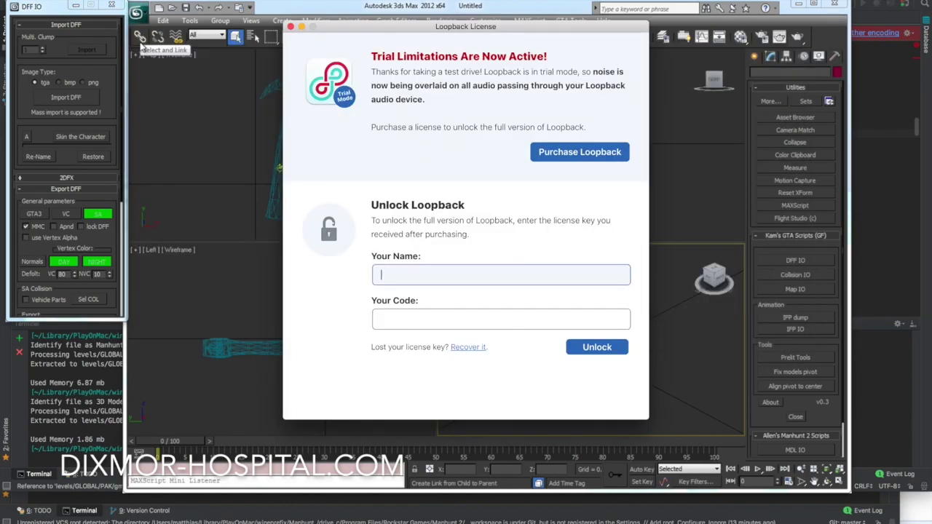
pyautogui.click(290, 27)
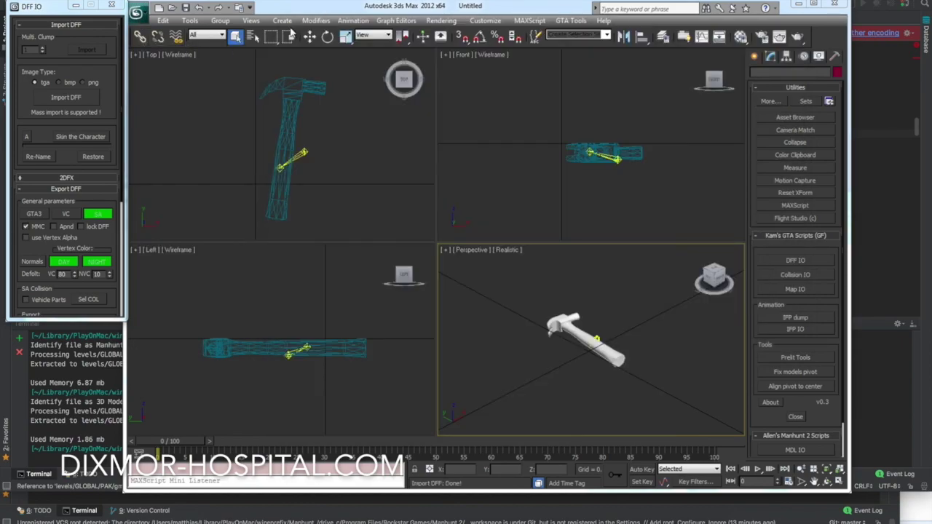
pyautogui.click(137, 14)
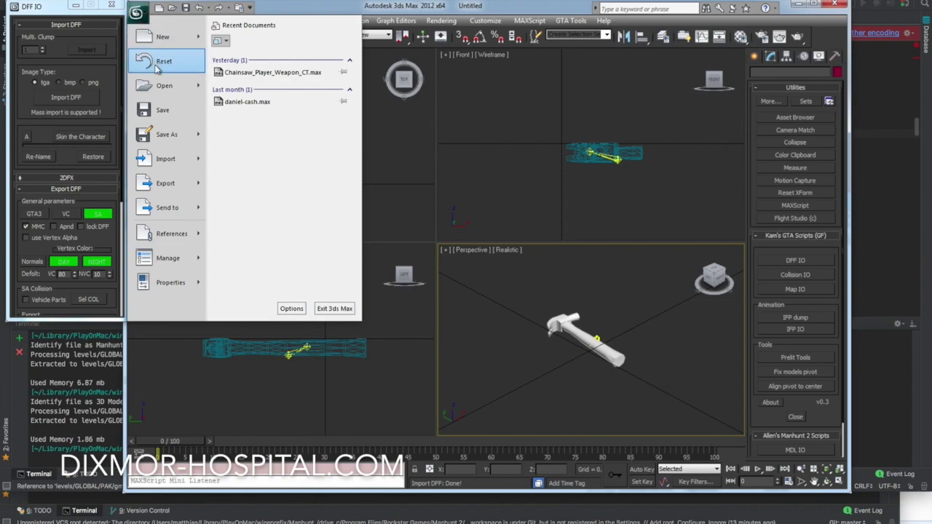
pyautogui.moveTo(202, 164)
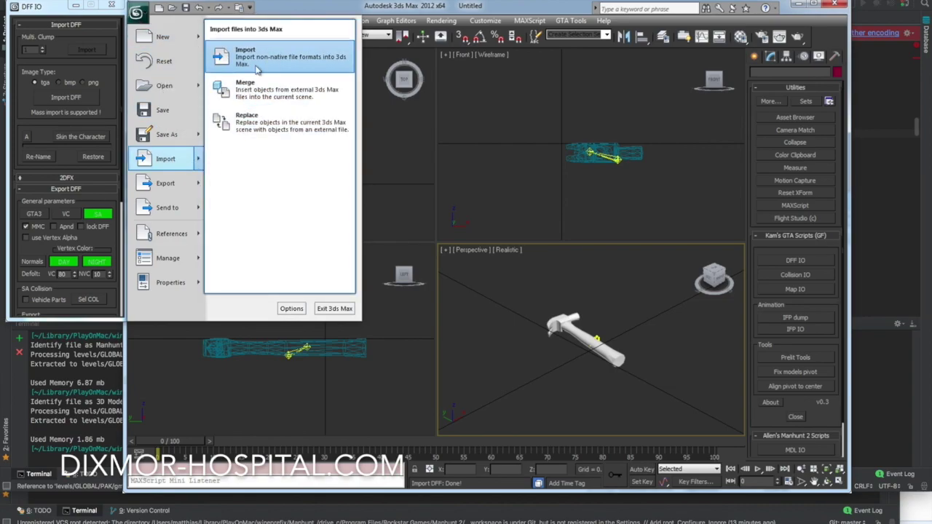
pyautogui.moveTo(196, 183)
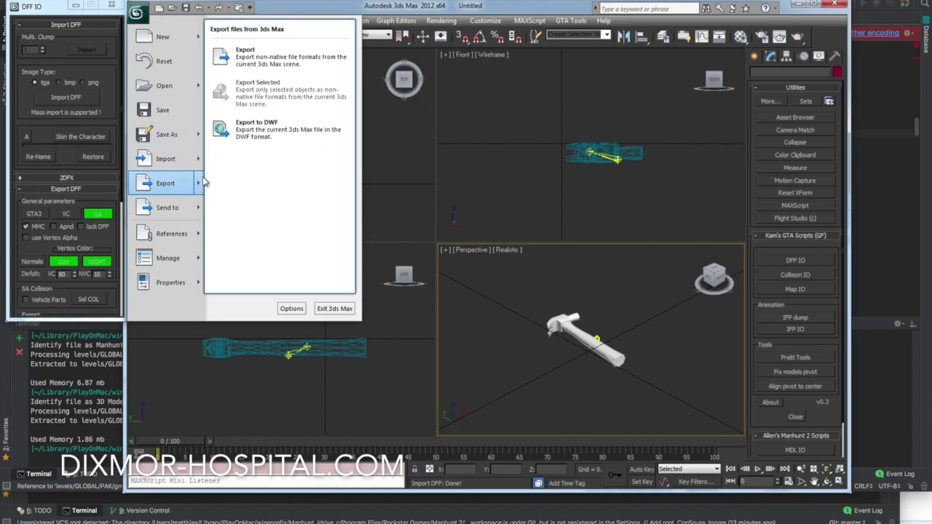
pyautogui.click(260, 59)
pyautogui.click(212, 513)
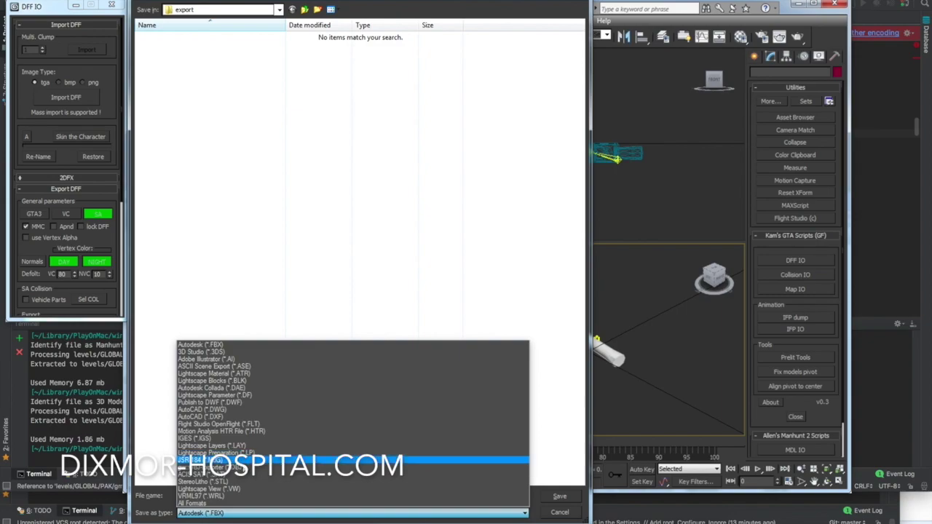
pyautogui.click(246, 463)
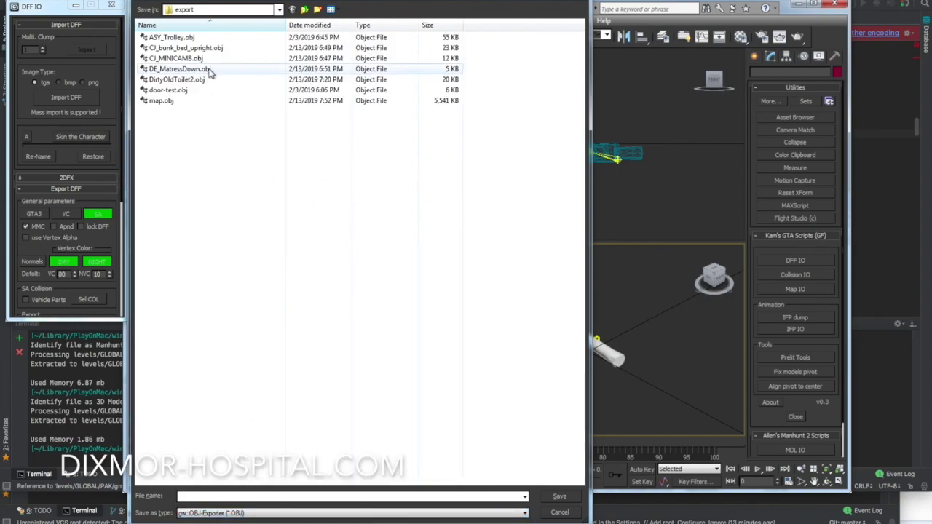
# Step: Save the OBJ export on the Desktop under the name hammer and finish the export
pyautogui.click(211, 13)
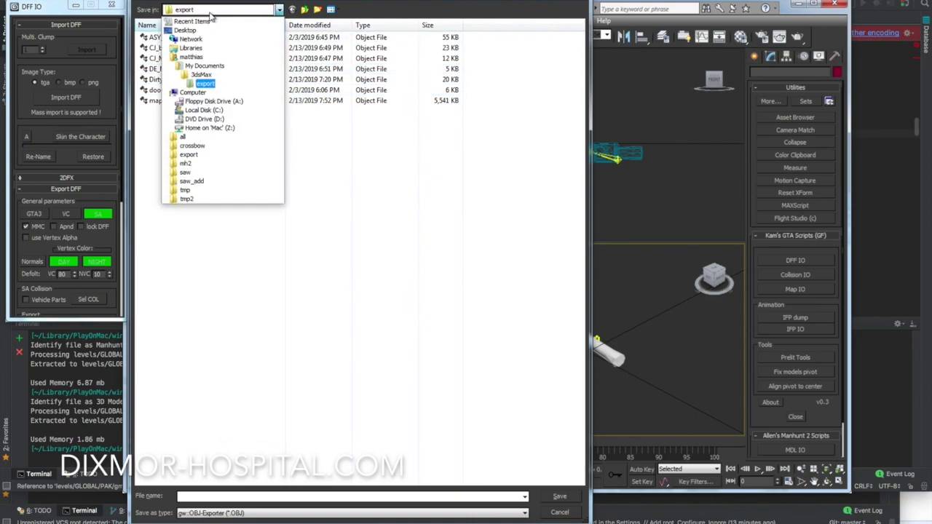
pyautogui.click(185, 30)
pyautogui.click(193, 496)
pyautogui.write('hammer')
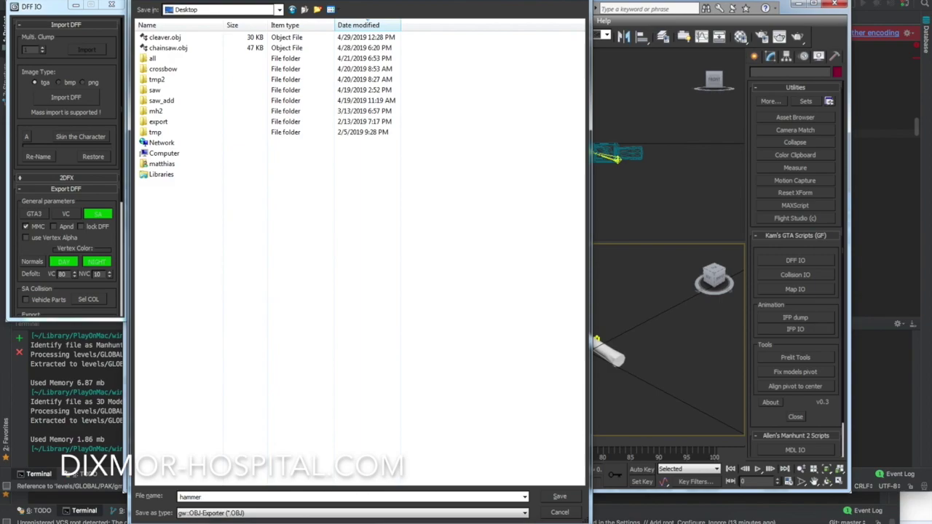
pyautogui.press('Return')
pyautogui.click(415, 340)
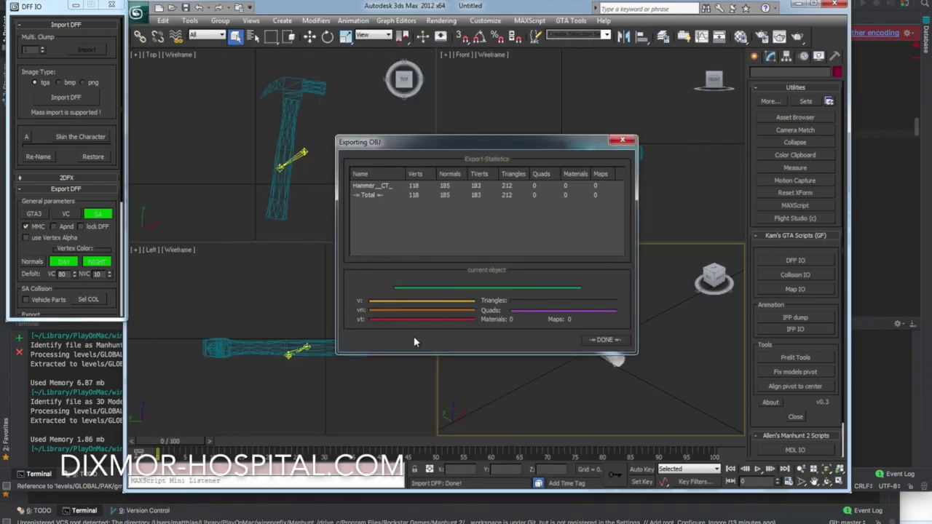
pyautogui.click(600, 339)
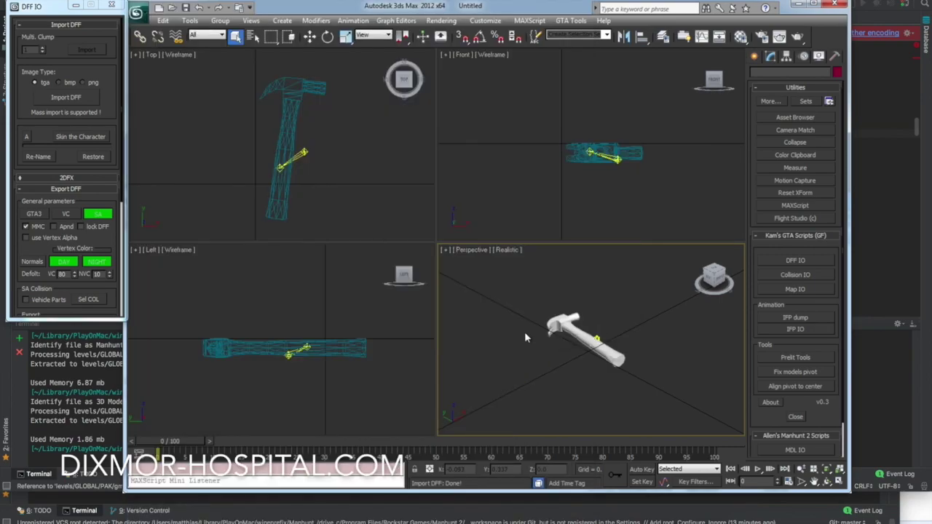
pyautogui.moveTo(518, 299); pyautogui.dragTo(629, 385)
pyautogui.click(571, 387)
pyautogui.click(138, 13)
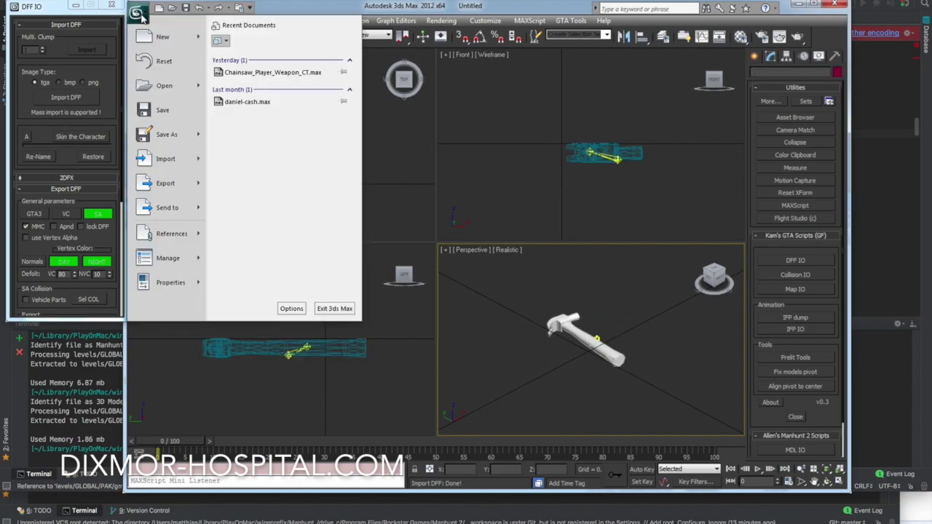
pyautogui.click(193, 185)
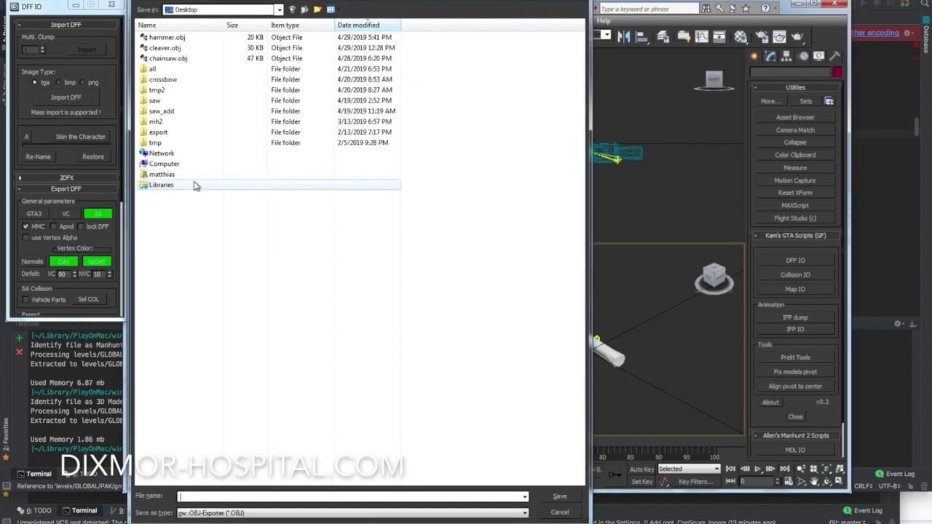
pyautogui.press('Escape')
# Step: Start merging a file into the current scene, browsing the Desktop with all file types shown
pyautogui.click(139, 13)
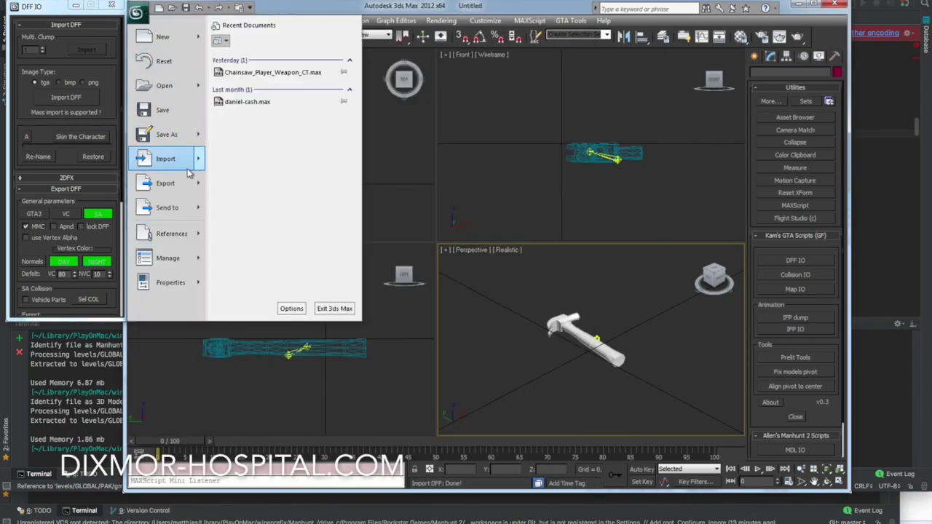
pyautogui.moveTo(195, 166)
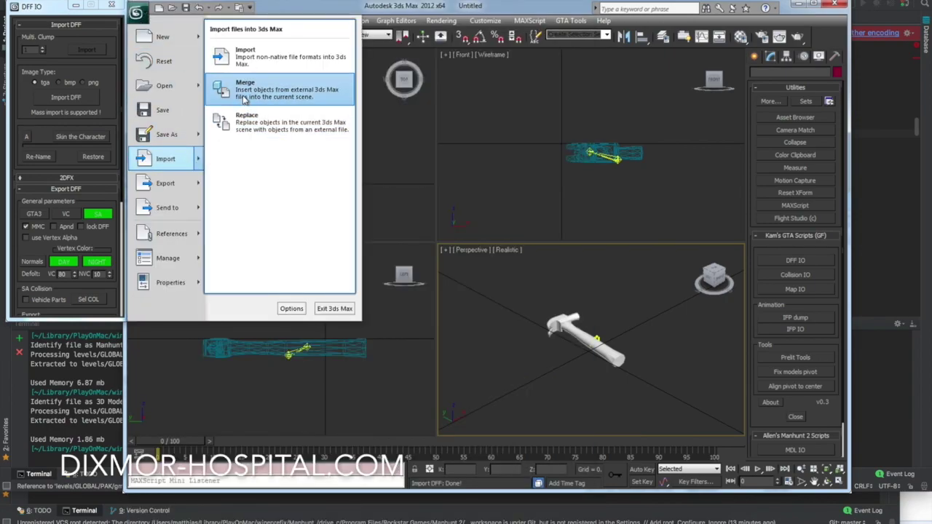
pyautogui.click(245, 93)
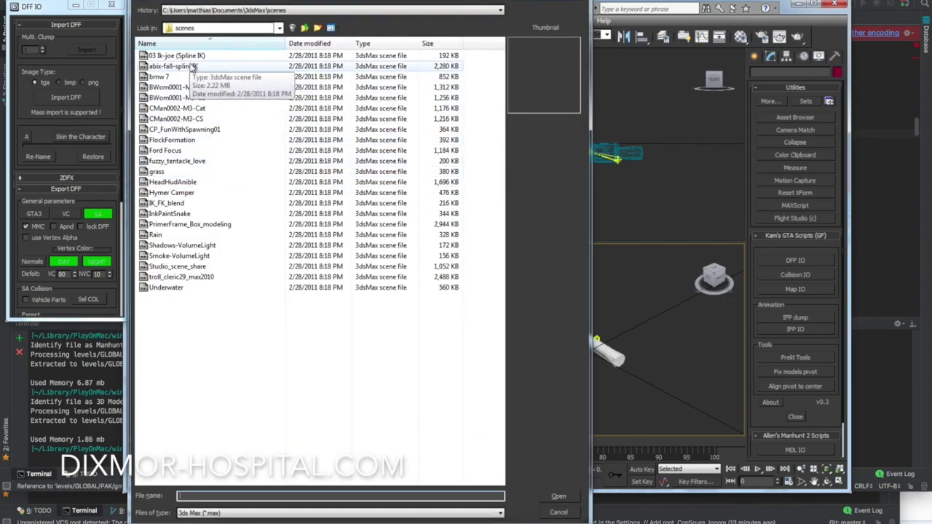
pyautogui.click(211, 28)
pyautogui.click(183, 38)
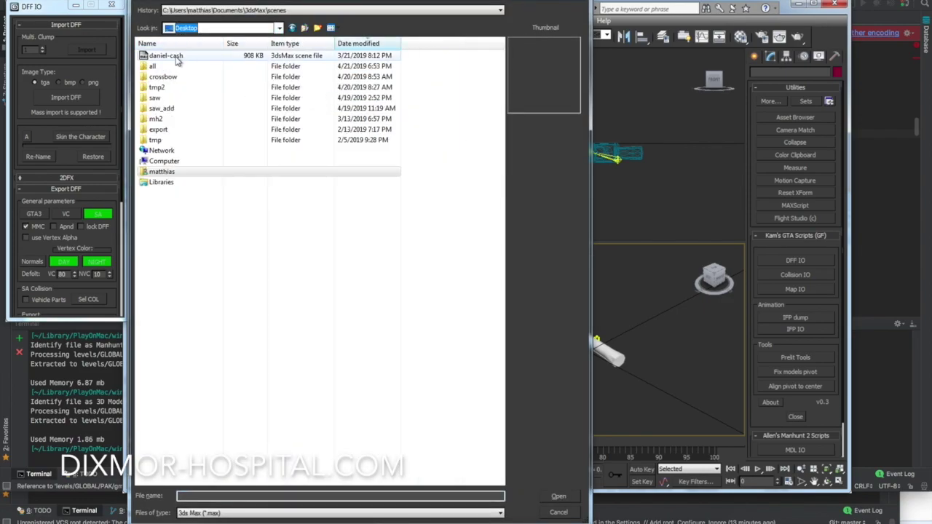
pyautogui.click(176, 57)
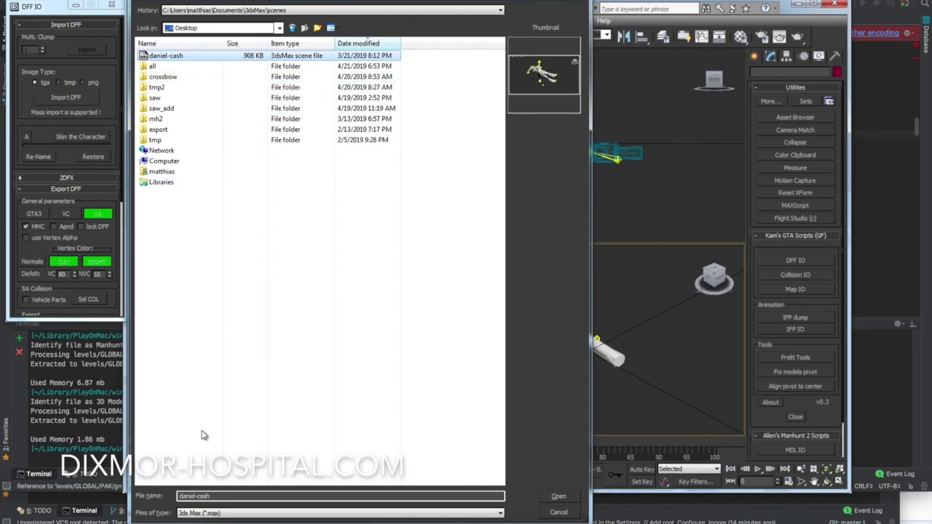
pyautogui.click(210, 514)
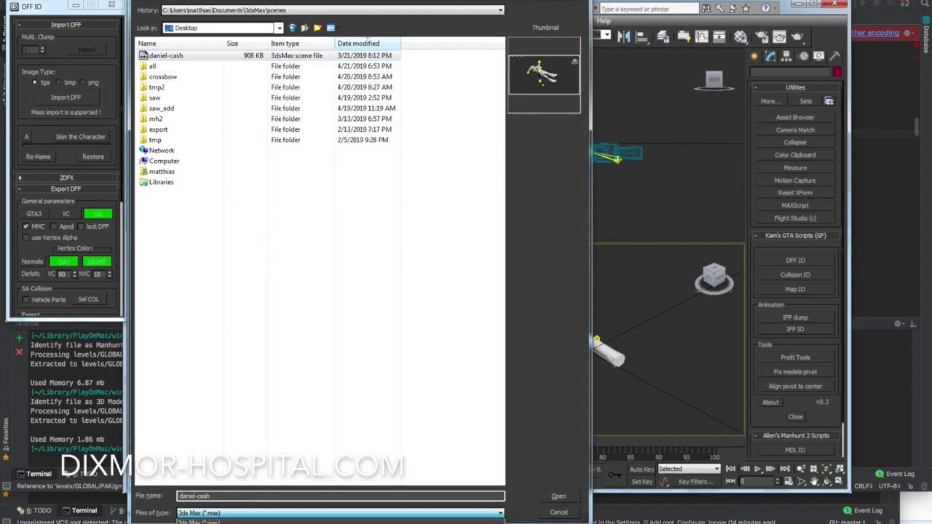
pyautogui.click(203, 522)
# Step: Bring hammer.obj from the Desktop into the scene using the default OBJ import options
pyautogui.click(355, 65)
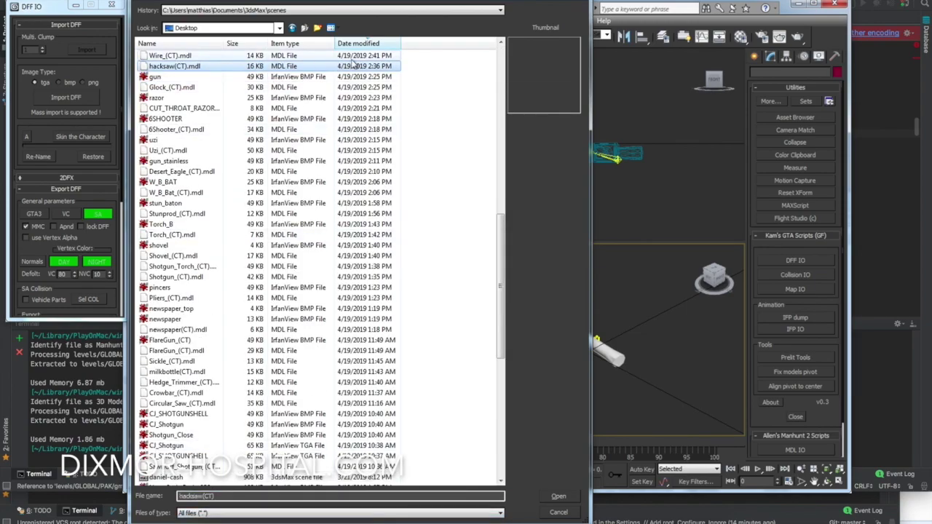
pyautogui.scroll(12, 301, 93)
pyautogui.doubleClick(255, 58)
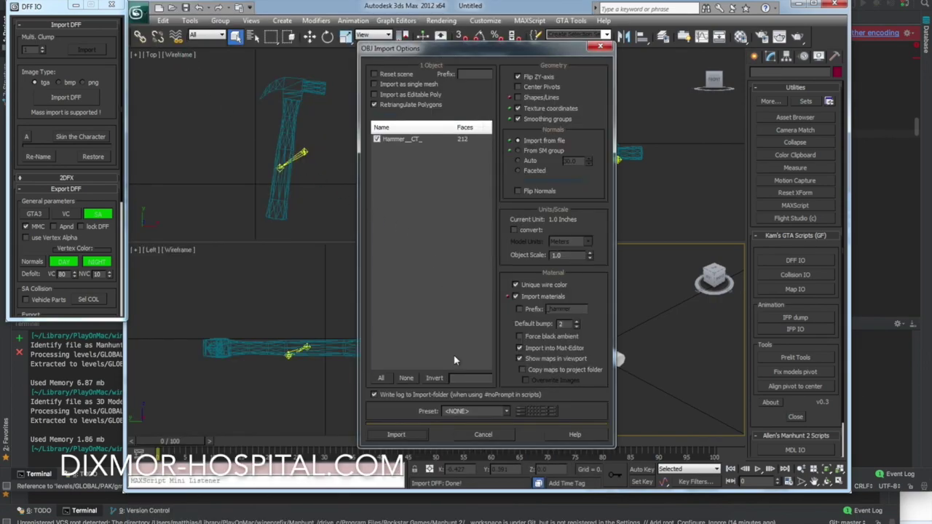
pyautogui.click(417, 430)
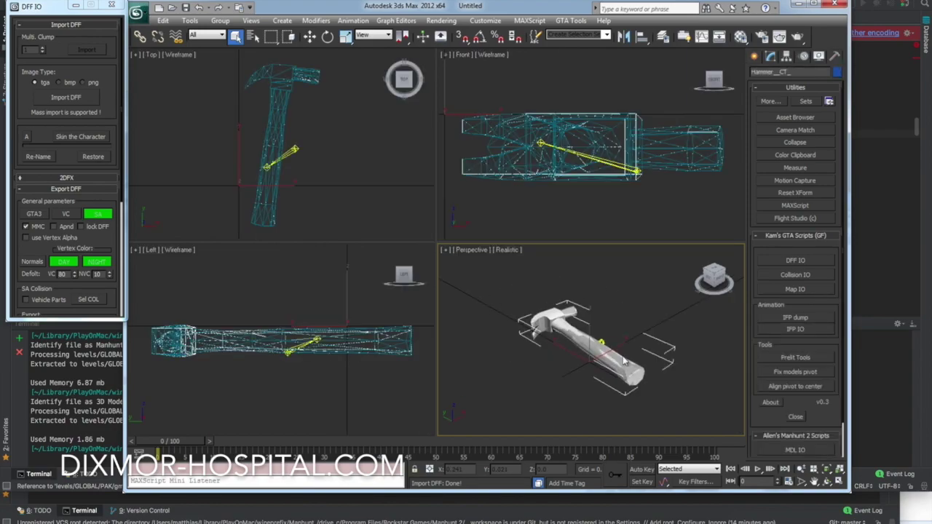
# Step: Delete the original Hammer_(CT) mesh in the Schematic View, keeping the bones and the imported mesh
pyautogui.click(719, 38)
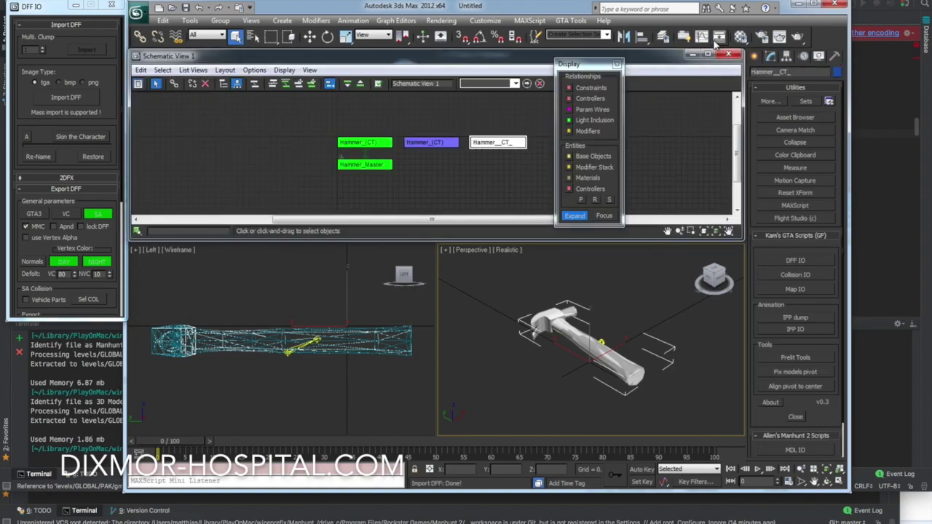
pyautogui.click(442, 144)
pyautogui.press('Delete')
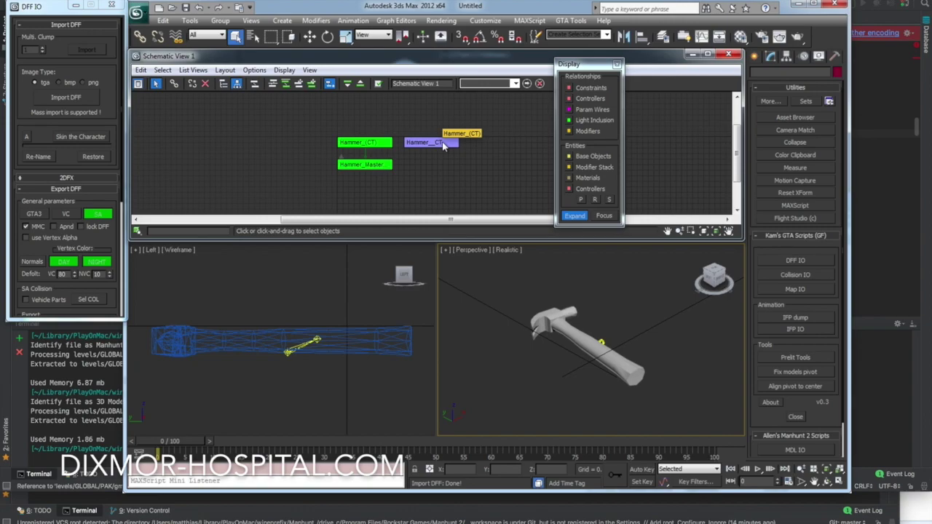
# Step: Place the imported Hammer__CT_ mesh below Hammer_Master in the Schematic View and link it as its child
pyautogui.moveTo(424, 147); pyautogui.dragTo(385, 195)
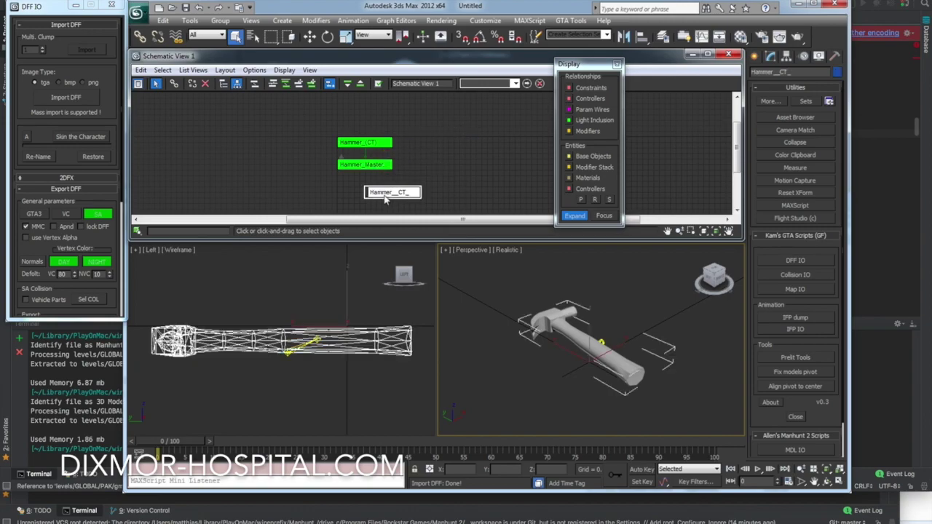
pyautogui.rightClick(386, 199)
pyautogui.click(393, 204)
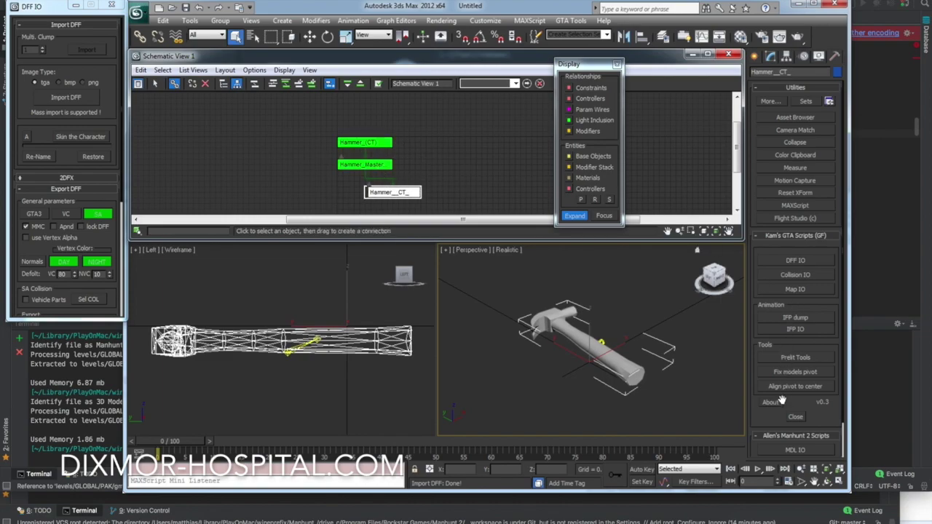
# Step: Export the model with the MDL IO script to the Desktop as hammer (*.mdl), using Hammer_(CT) as root bone
pyautogui.click(786, 450)
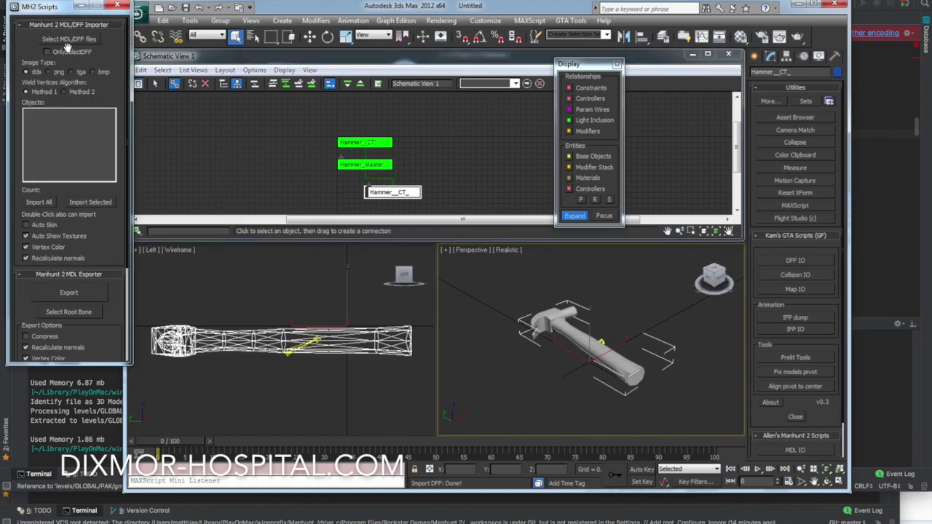
pyautogui.click(70, 313)
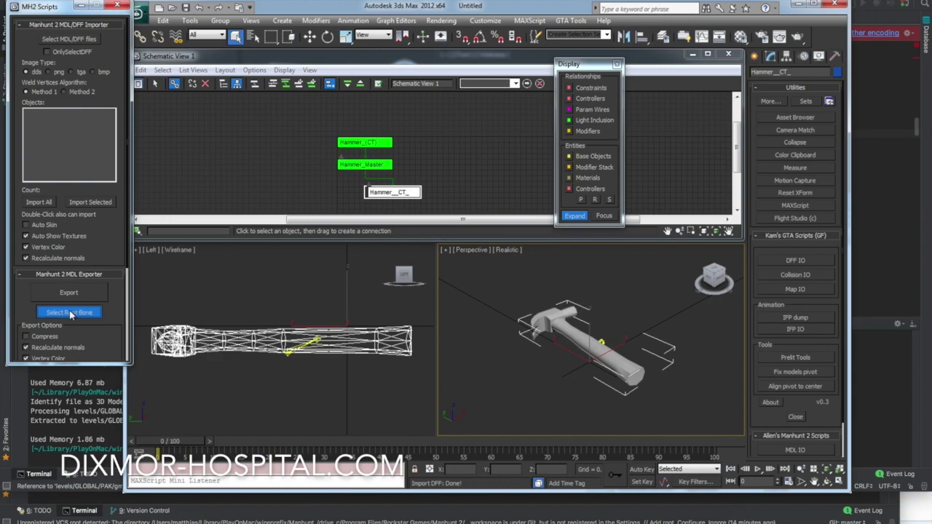
pyautogui.doubleClick(108, 99)
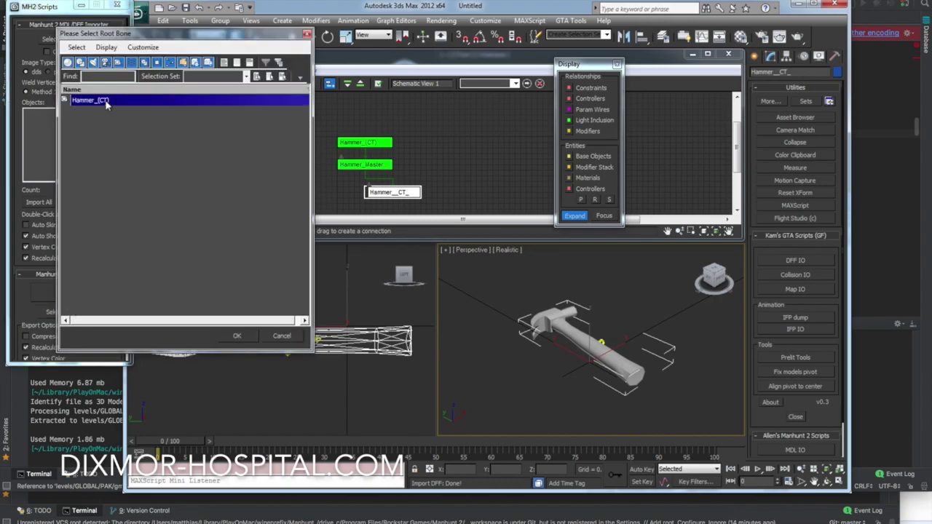
pyautogui.click(69, 292)
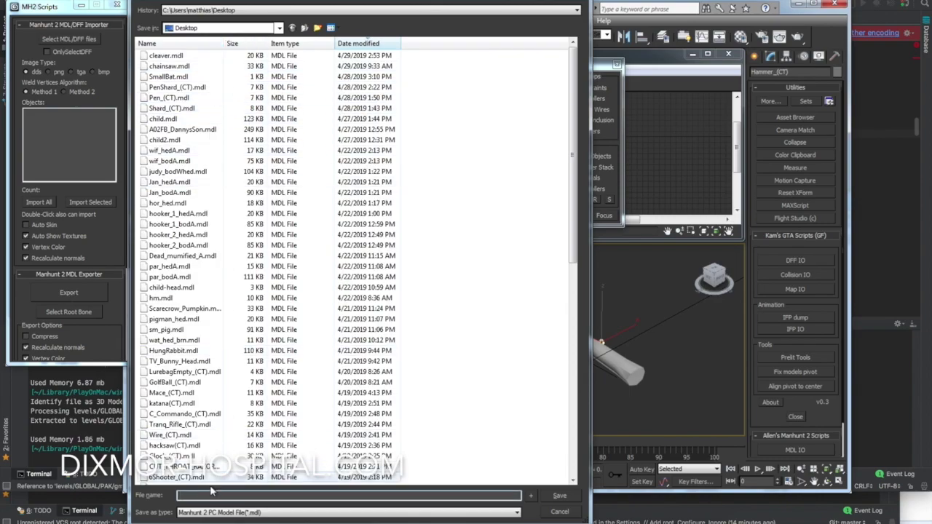
pyautogui.write('hammer')
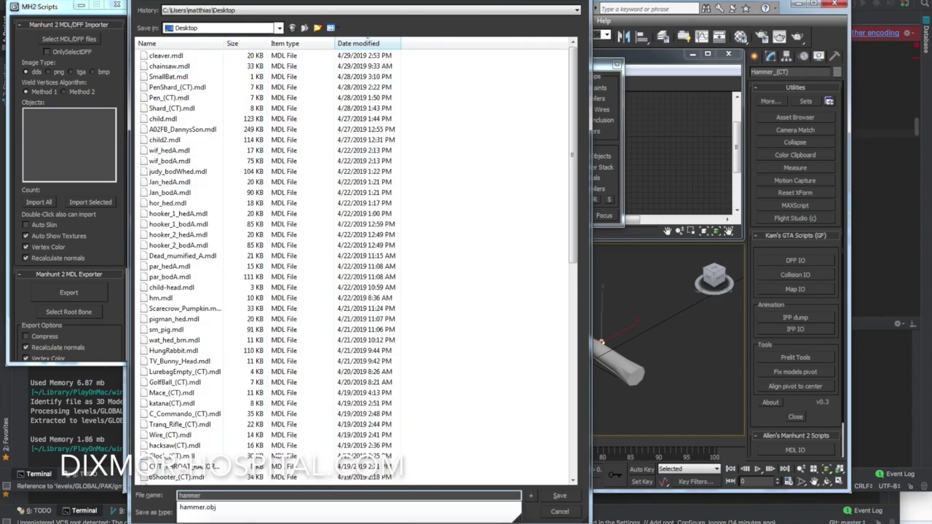
pyautogui.press('Return')
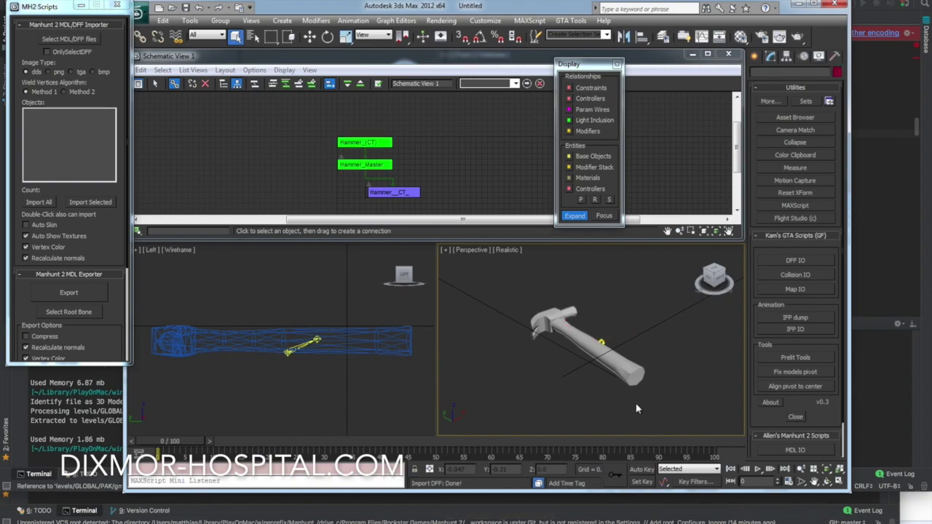
# Step: Select the imported hammer mesh and close the Schematic View so all four viewports are free
pyautogui.click(561, 328)
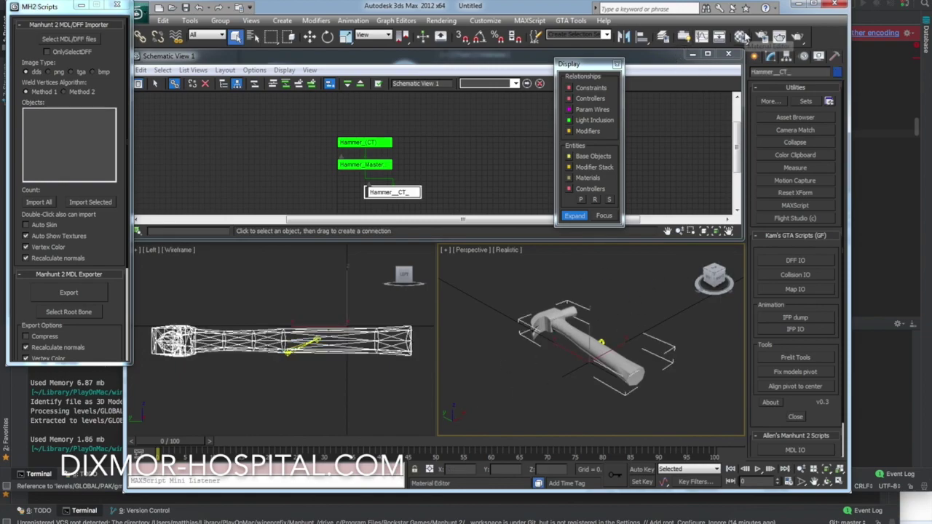
pyautogui.click(741, 36)
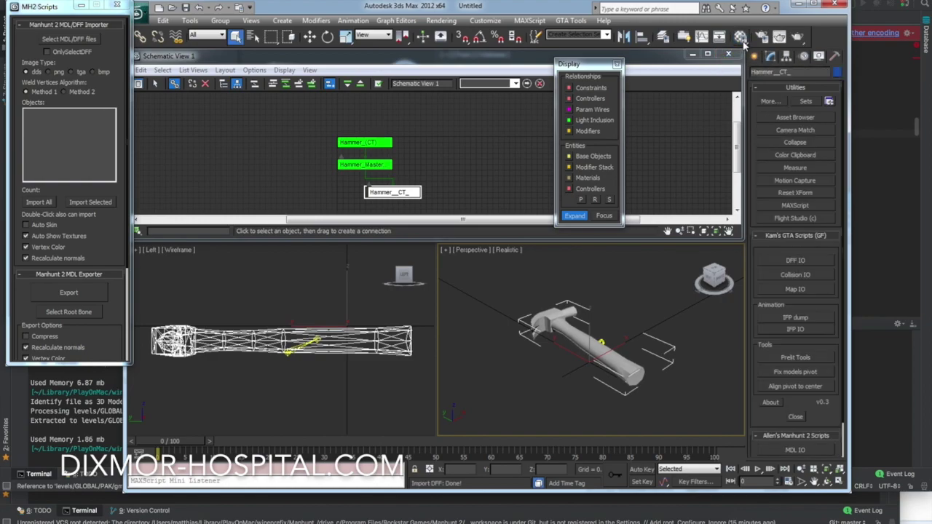
pyautogui.click(730, 55)
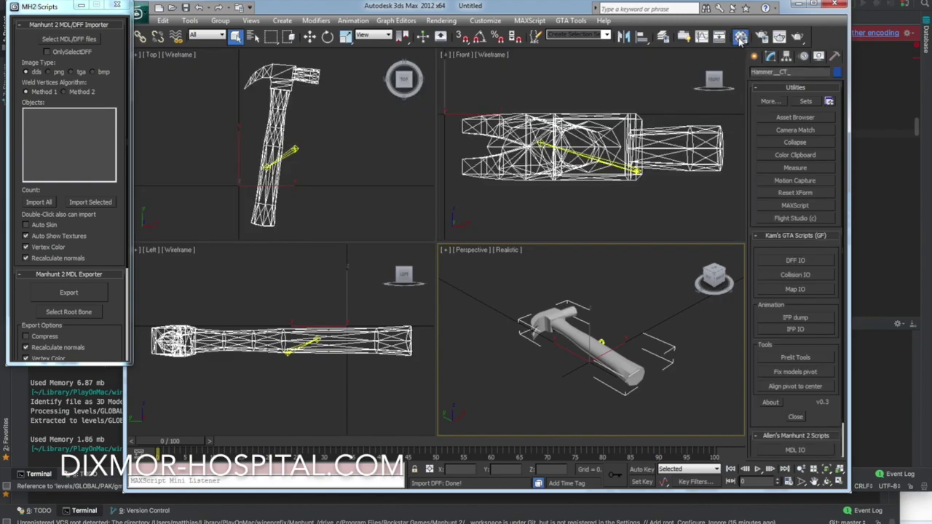
pyautogui.doubleClick(576, 5)
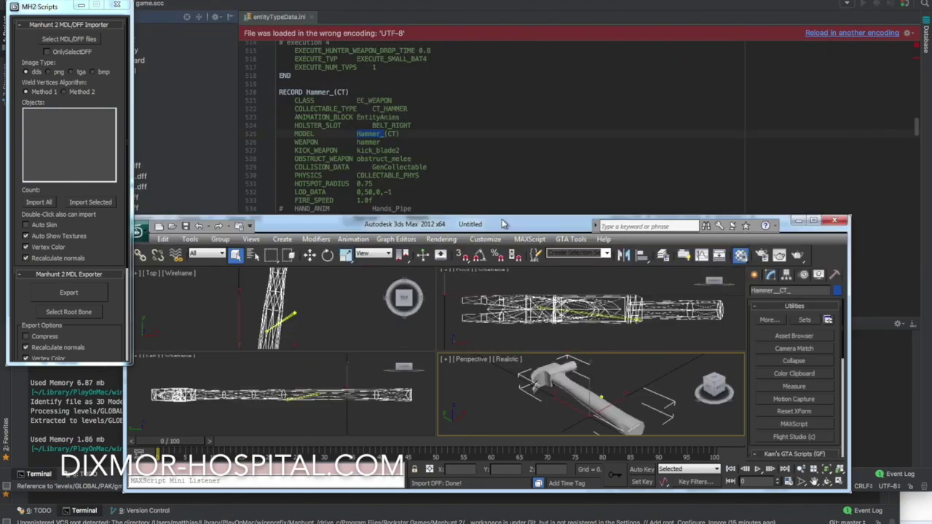
pyautogui.moveTo(559, 216); pyautogui.dragTo(603, 4)
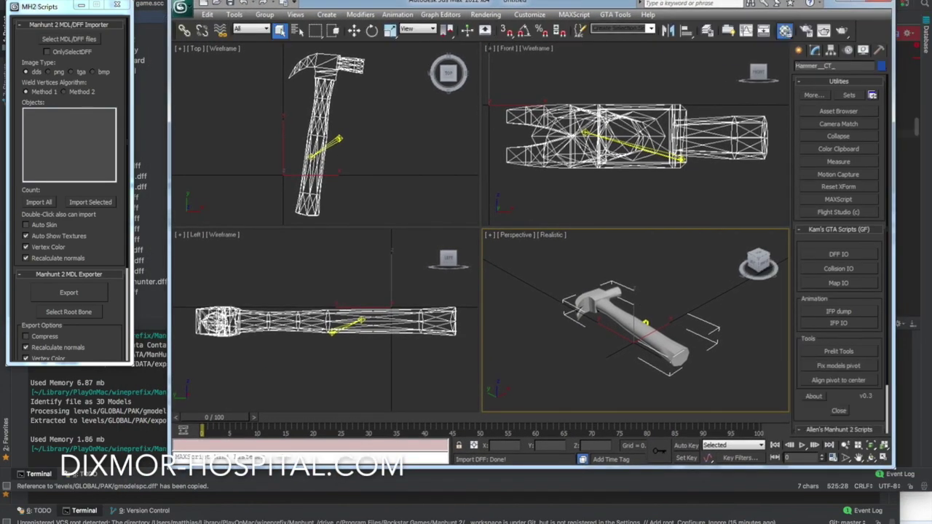
# Step: Close the MH2 Scripts and DFF IO windows and reposition the 3ds Max window
pyautogui.moveTo(58, 6); pyautogui.dragTo(270, 43)
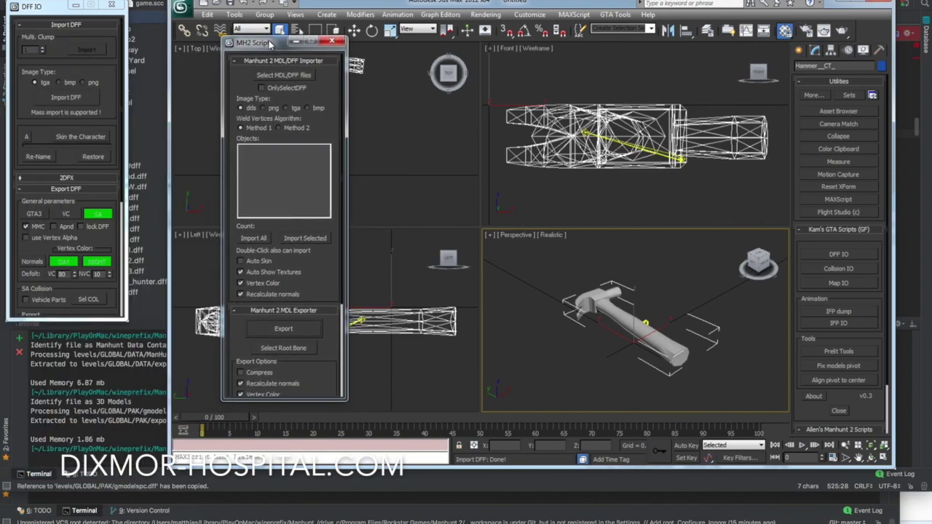
pyautogui.click(333, 41)
pyautogui.click(111, 5)
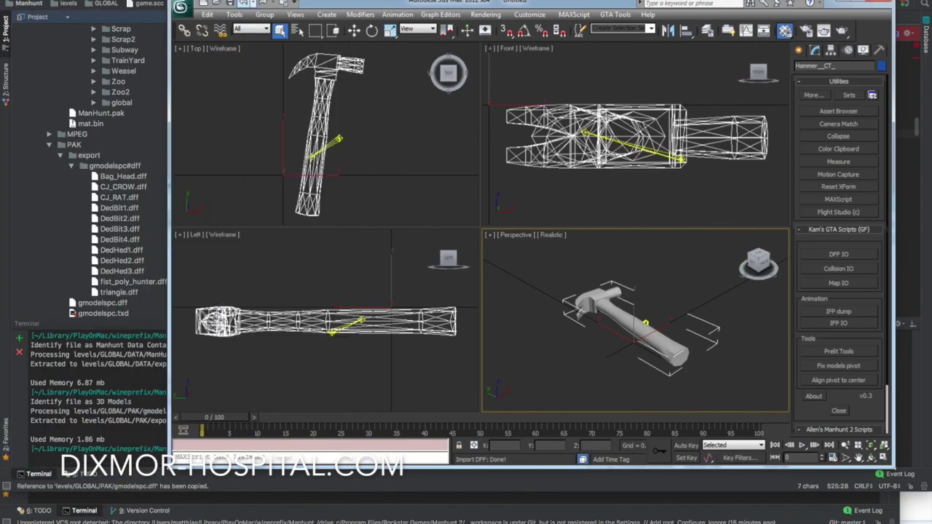
pyautogui.moveTo(352, 4); pyautogui.dragTo(315, 17)
pyautogui.click(260, 29)
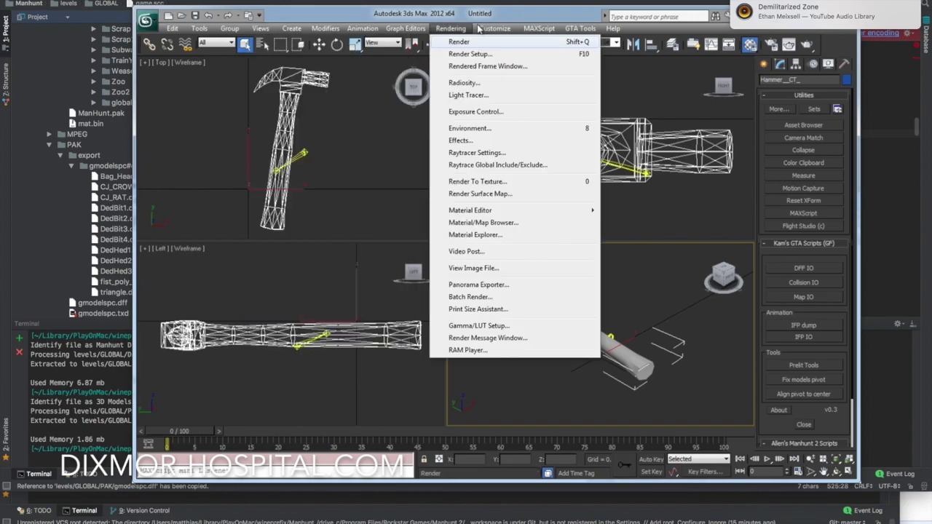
pyautogui.moveTo(523, 31)
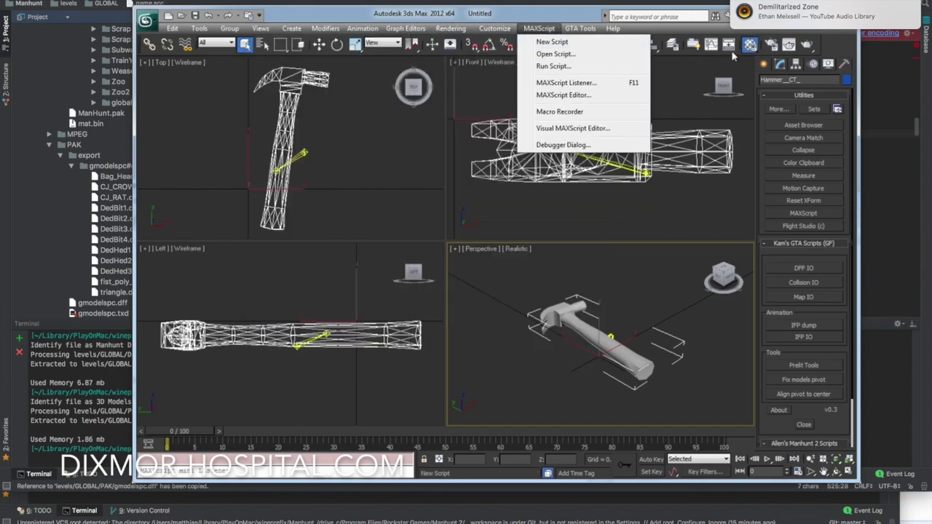
pyautogui.click(754, 52)
pyautogui.moveTo(758, 51); pyautogui.dragTo(748, 79)
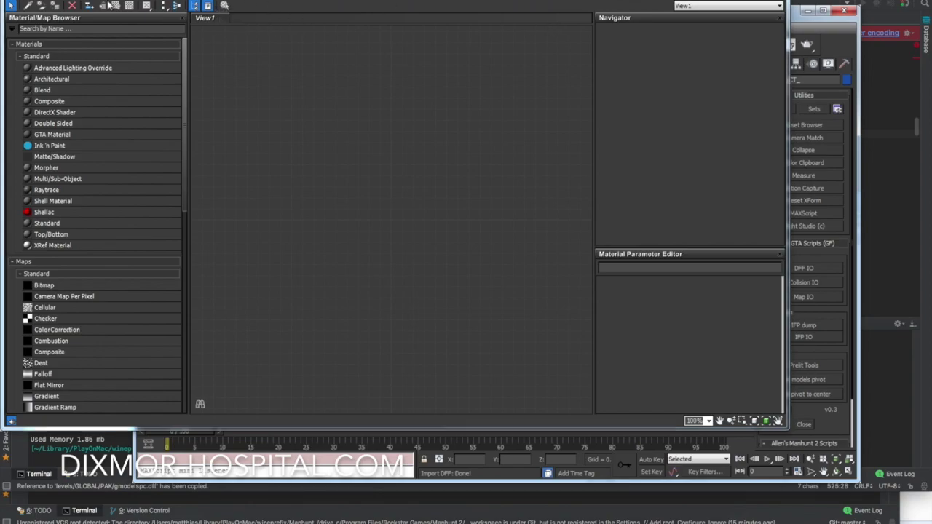
pyautogui.moveTo(44, 0); pyautogui.dragTo(58, 38)
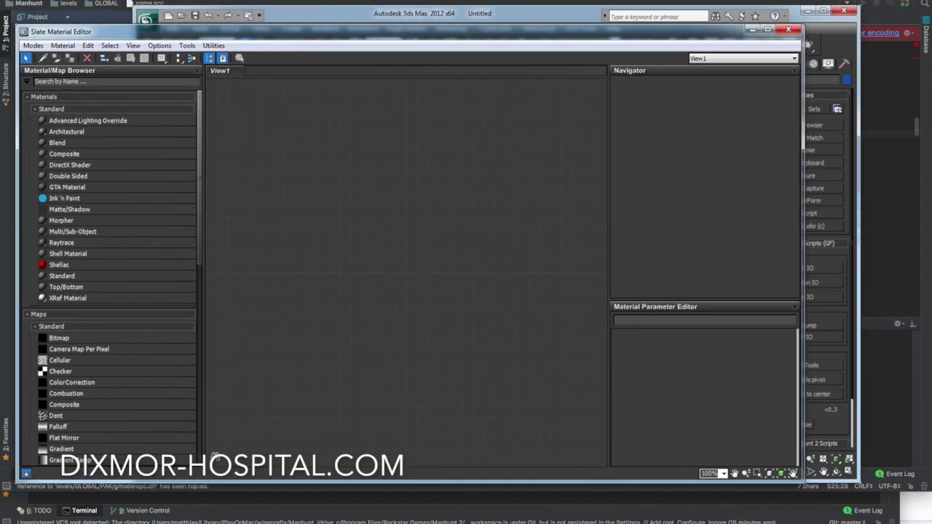
pyautogui.click(788, 29)
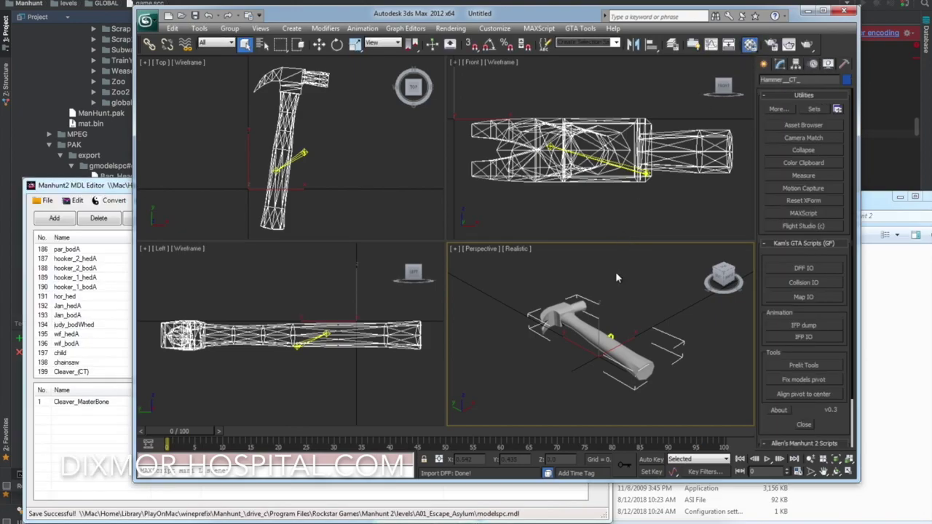
# Step: Load CJ_HAMMER.bmp from the Desktop as a Bitmap in the diffuse map of the first Material Editor slot
pyautogui.click(616, 272)
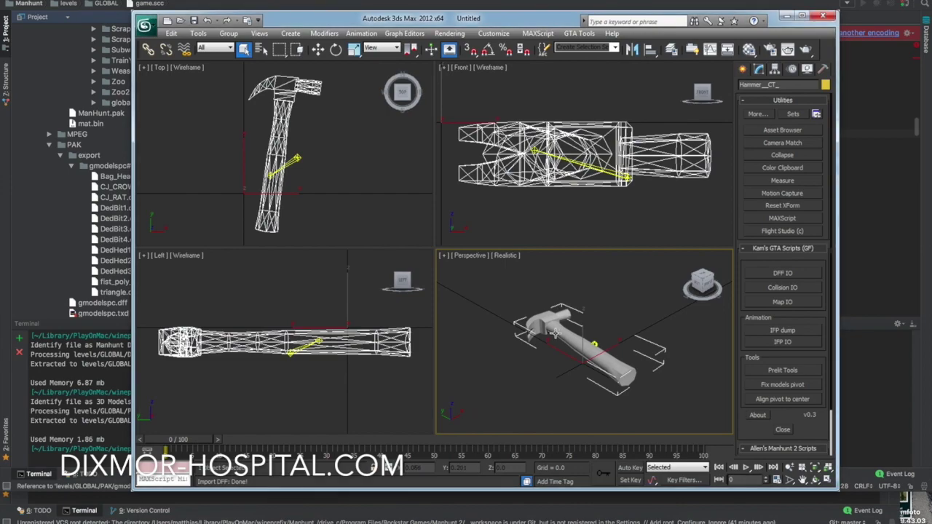
pyautogui.click(749, 51)
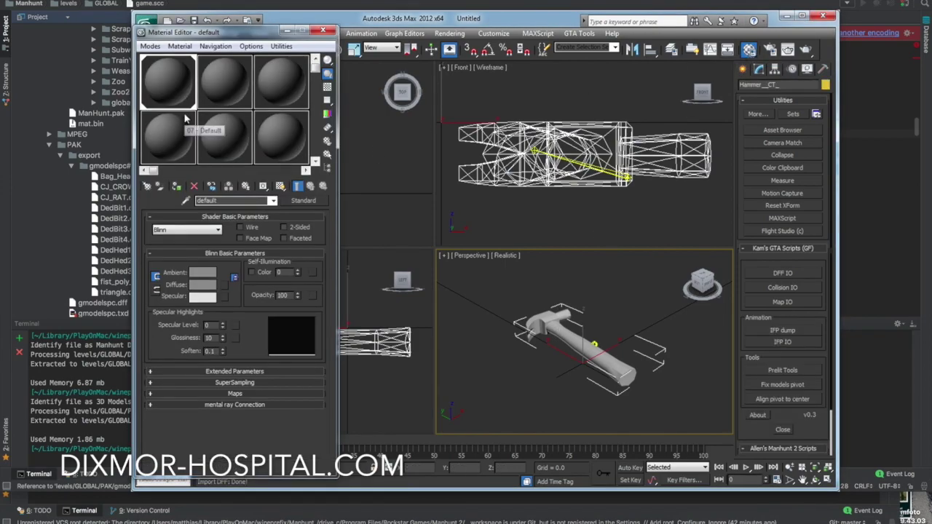
pyautogui.click(224, 291)
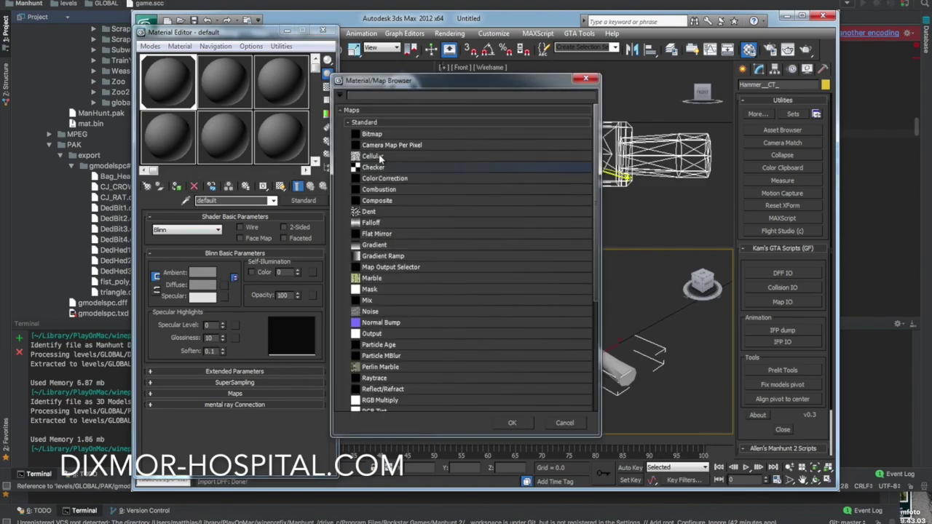
pyautogui.doubleClick(370, 138)
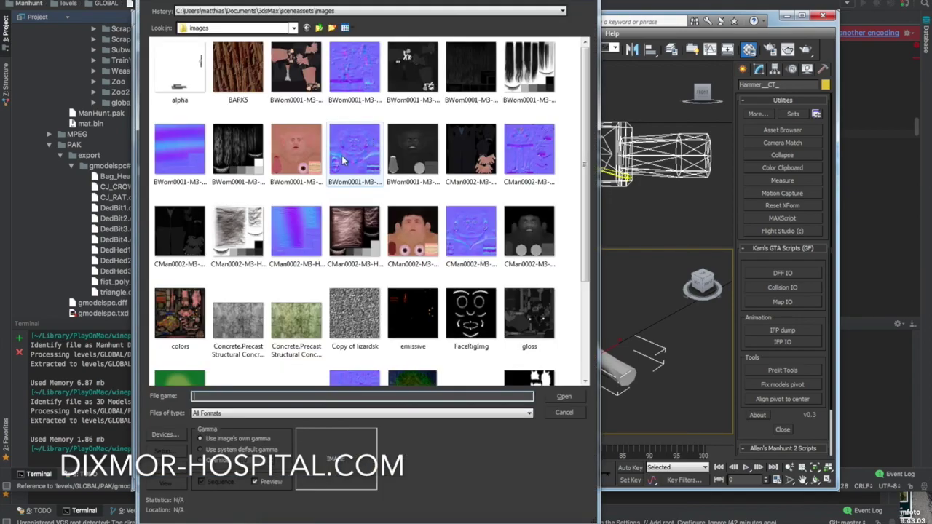
pyautogui.click(248, 29)
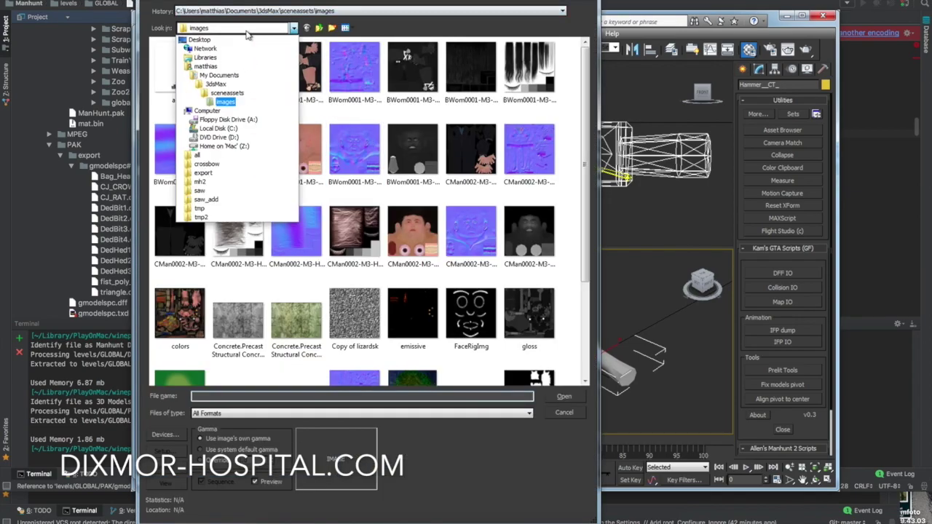
pyautogui.click(234, 38)
pyautogui.click(217, 57)
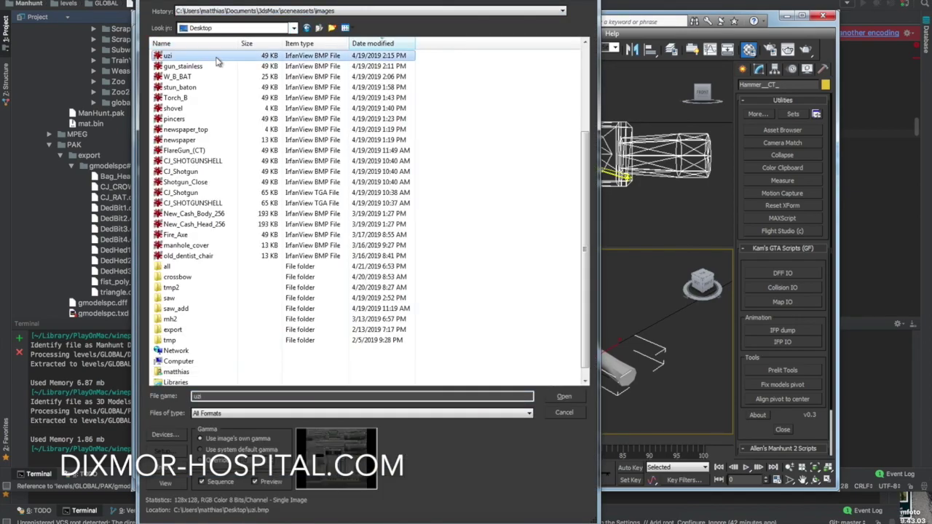
pyautogui.doubleClick(213, 58)
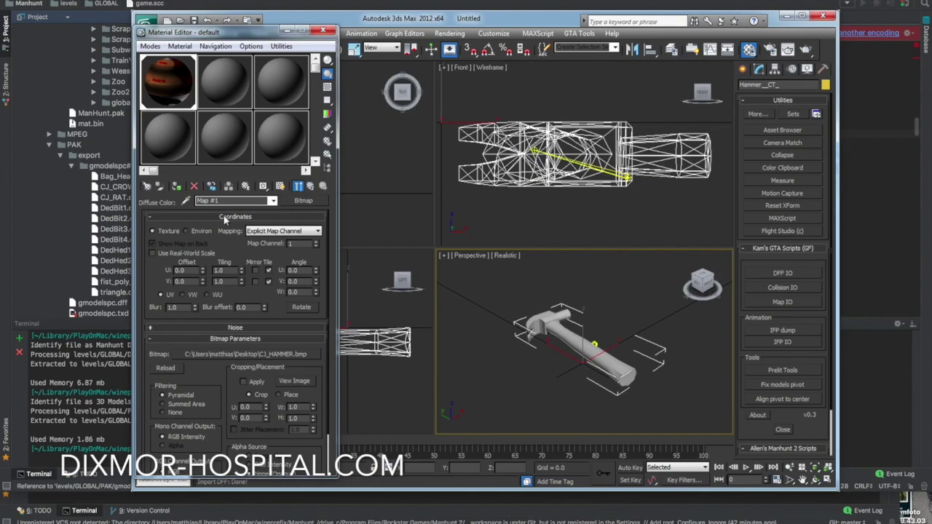
# Step: Assign the textured material to the selected hammer mesh, show its map in the viewport and close the Material Editor
pyautogui.click(175, 187)
pyautogui.click(281, 187)
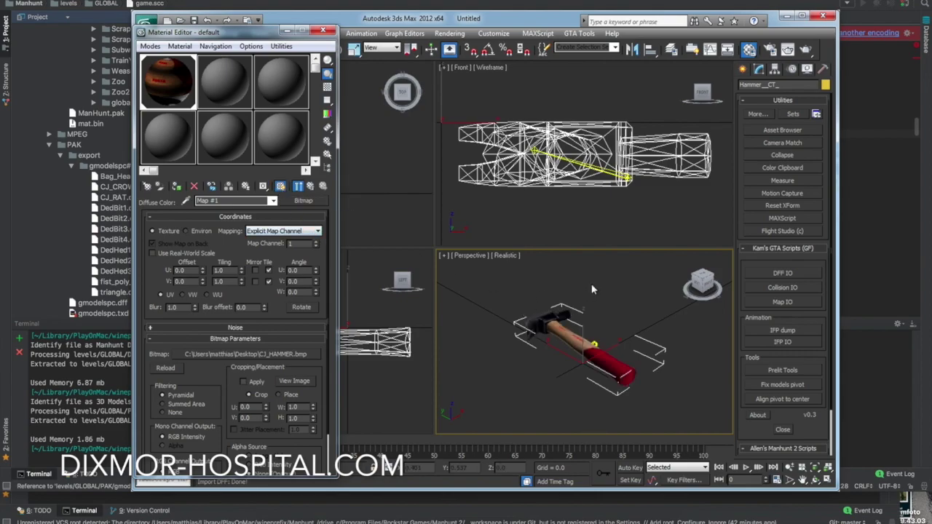
pyautogui.click(322, 30)
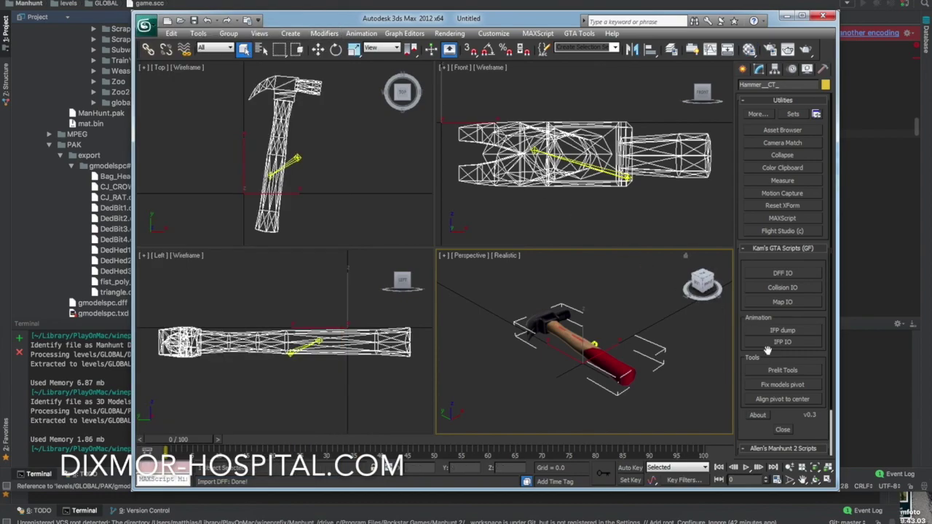
# Step: Export the textured model with the MDL IO script using Hammer_(CT) as root bone, replacing hammer.mdl on the Desktop
pyautogui.moveTo(815, 430); pyautogui.dragTo(794, 378)
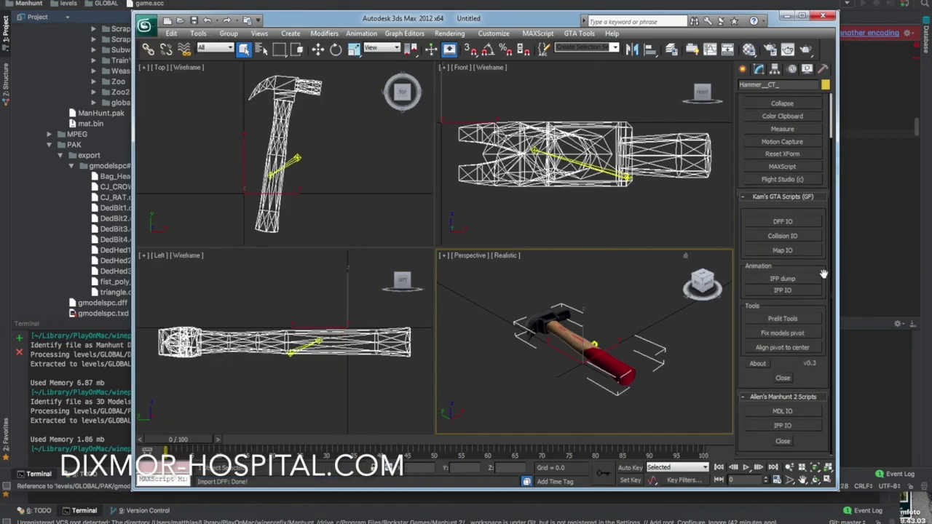
pyautogui.click(778, 413)
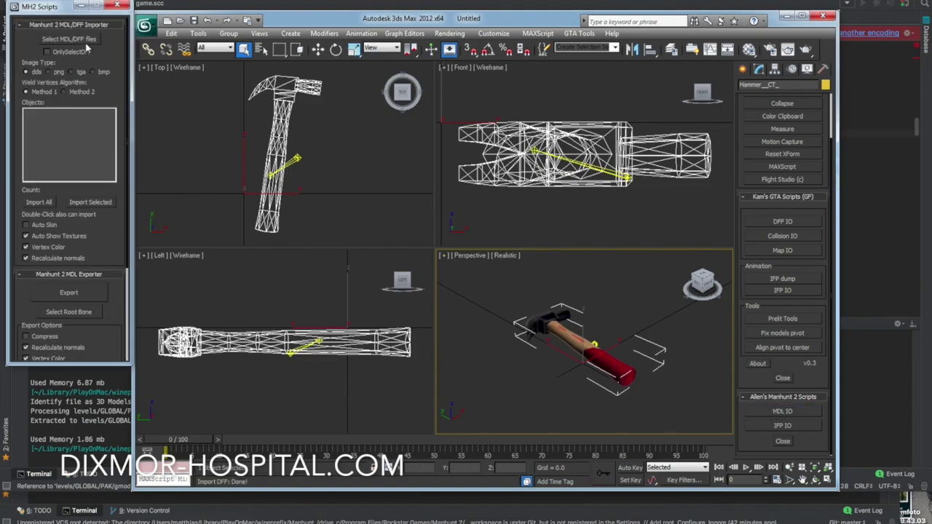
pyautogui.click(63, 312)
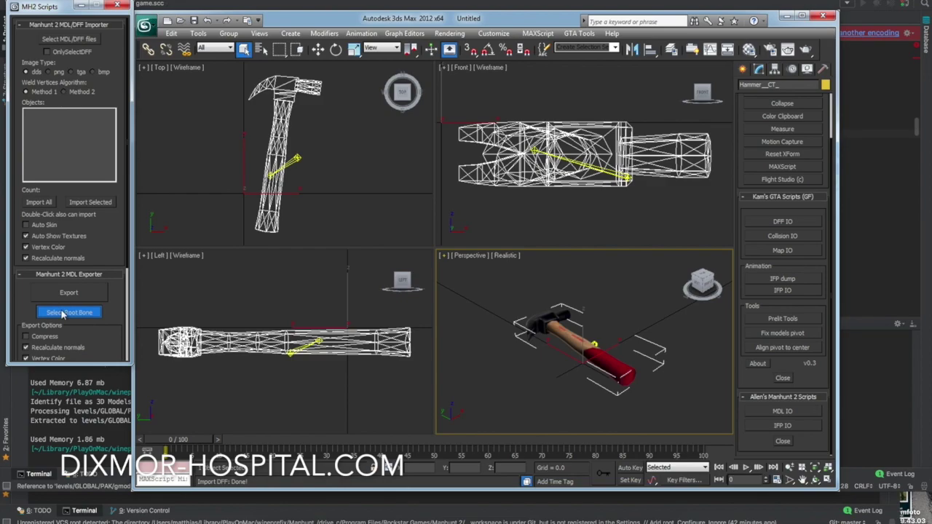
pyautogui.doubleClick(92, 101)
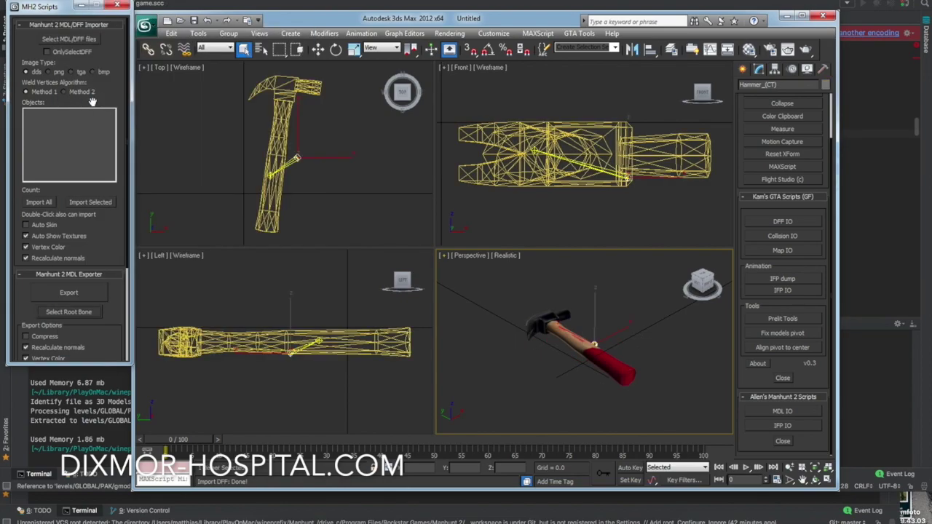
pyautogui.click(67, 292)
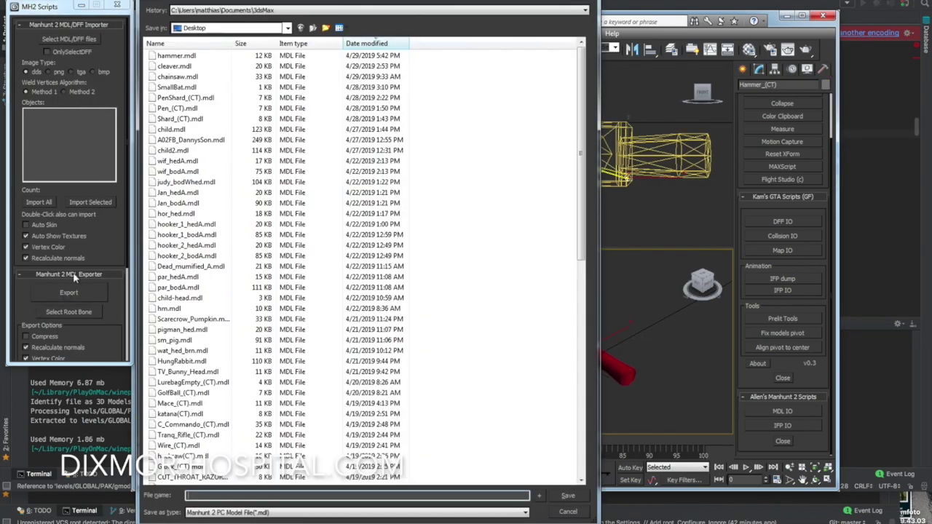
pyautogui.click(201, 57)
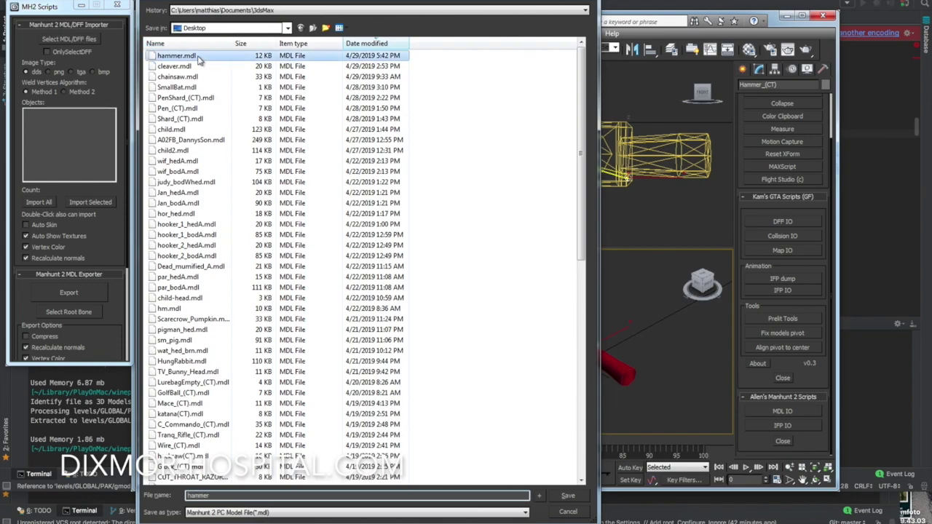
pyautogui.click(566, 498)
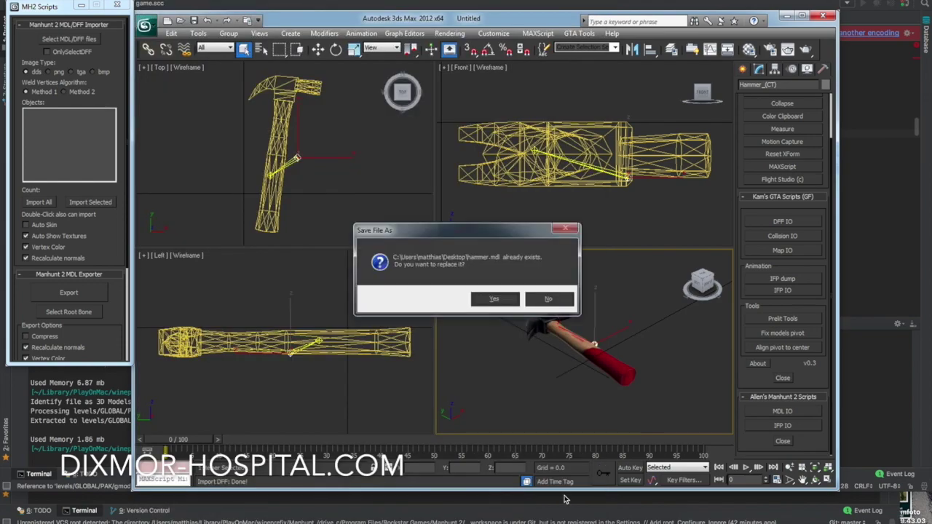
pyautogui.click(501, 302)
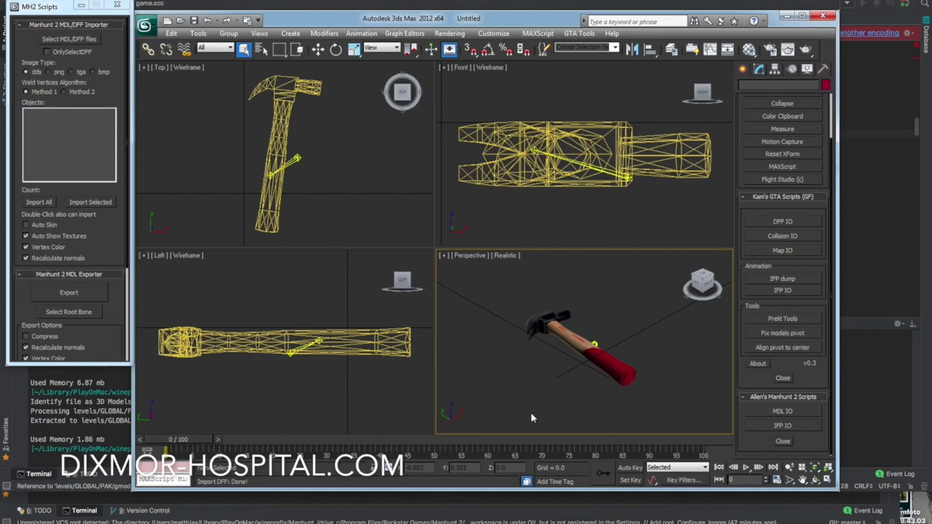
# Step: Launch the Manhunt 2 MDL Editor
pyautogui.press('super+space')
pyautogui.write('mdl')
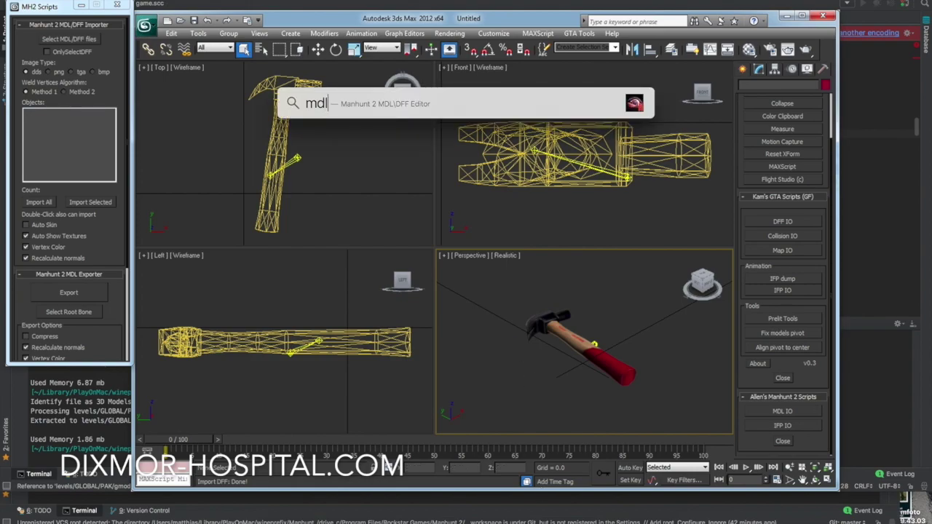
pyautogui.press('Return')
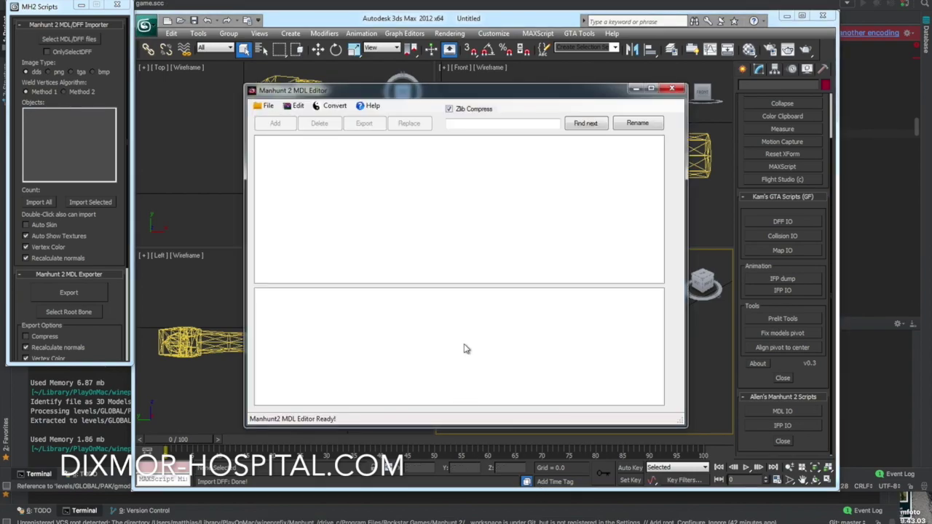
# Step: Open the modelspc.mdl archive from the Manhunt 2 levels folder A01_Escape_Asylum on the Mac home drive
pyautogui.click(266, 108)
pyautogui.click(278, 118)
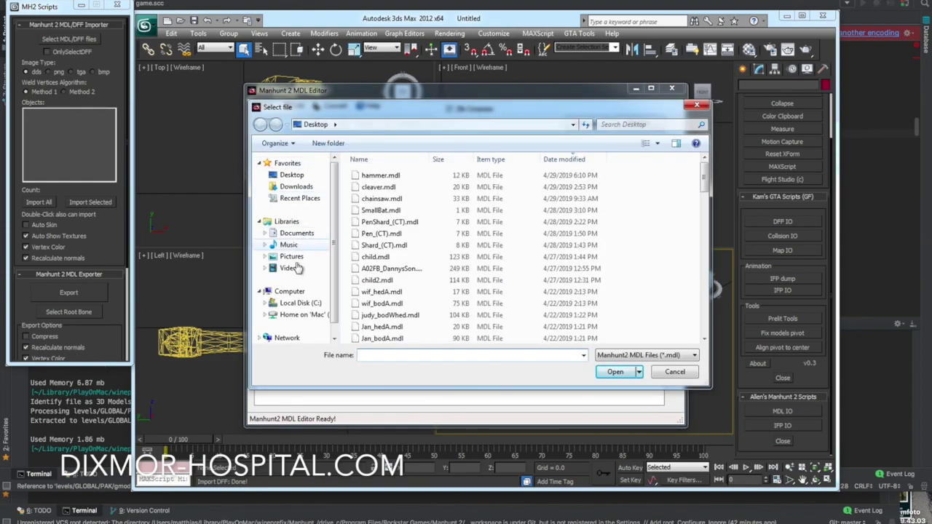
pyautogui.click(295, 317)
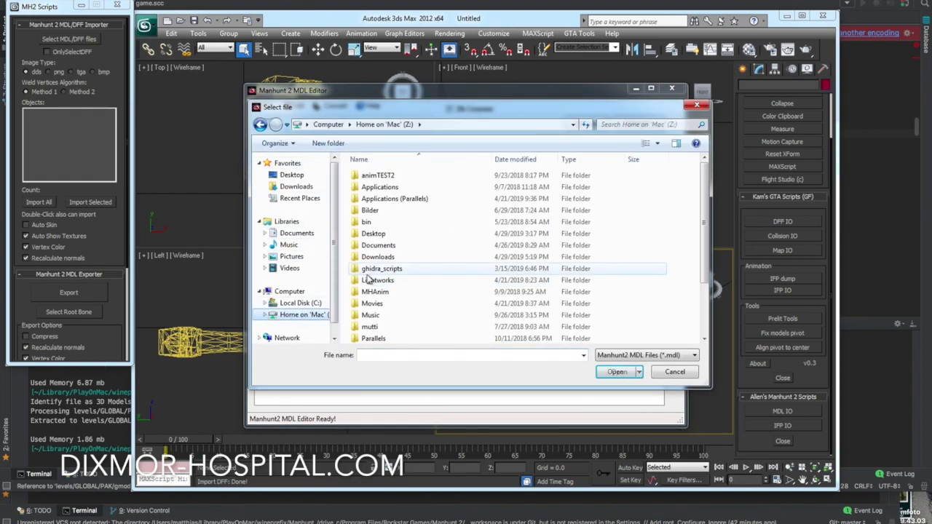
pyautogui.click(375, 291)
pyautogui.scroll(-2, 369, 279)
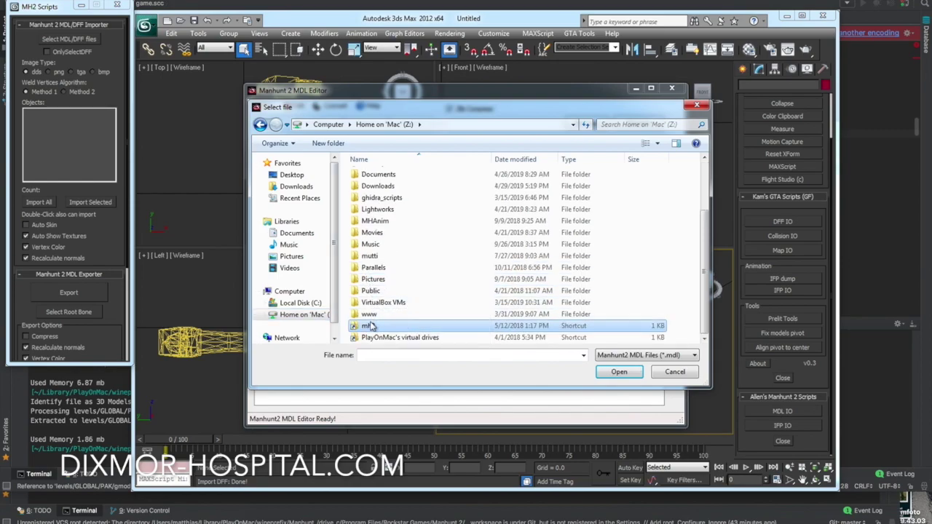
pyautogui.doubleClick(361, 323)
pyautogui.doubleClick(377, 222)
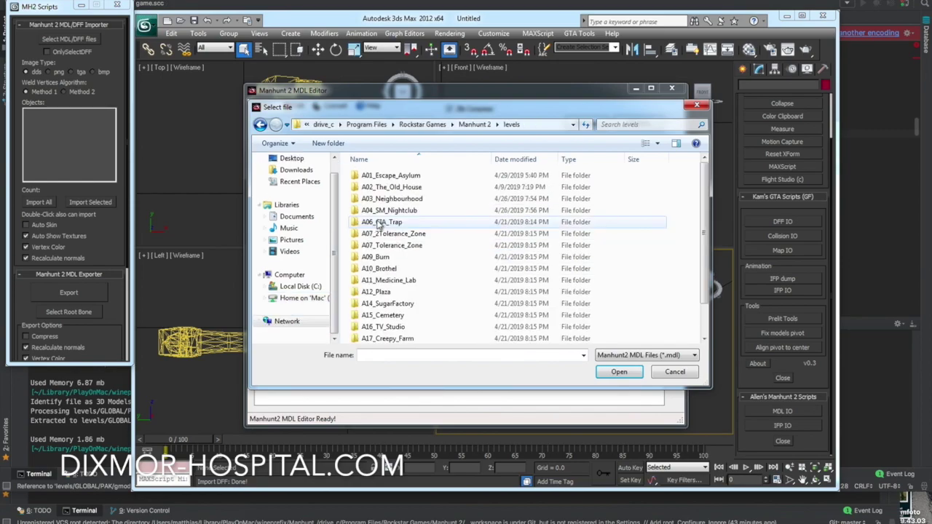
pyautogui.doubleClick(378, 177)
pyautogui.doubleClick(383, 187)
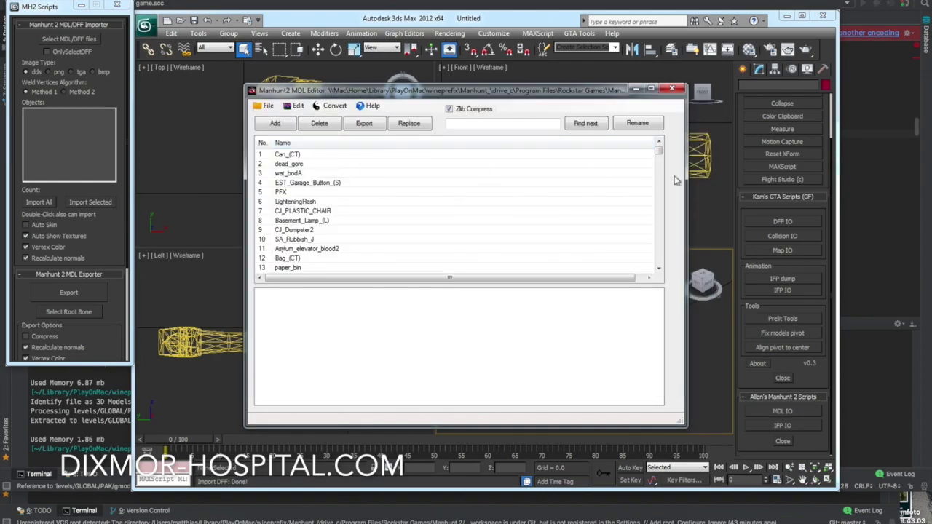
# Step: Add hammer.mdl from the Desktop to the archive, check the new Hammer_(CT) entry at the end of the list and save the file
pyautogui.click(274, 123)
pyautogui.click(290, 158)
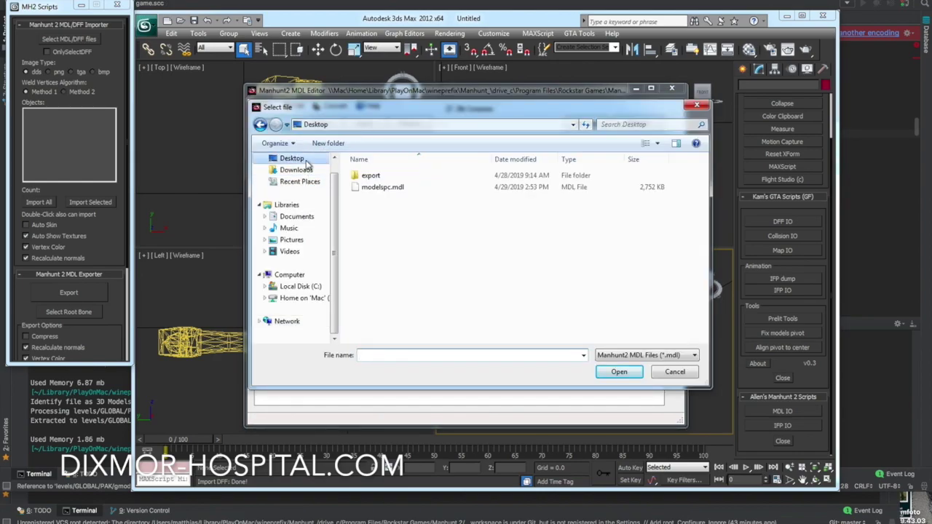
pyautogui.click(371, 176)
pyautogui.scroll(15, 372, 181)
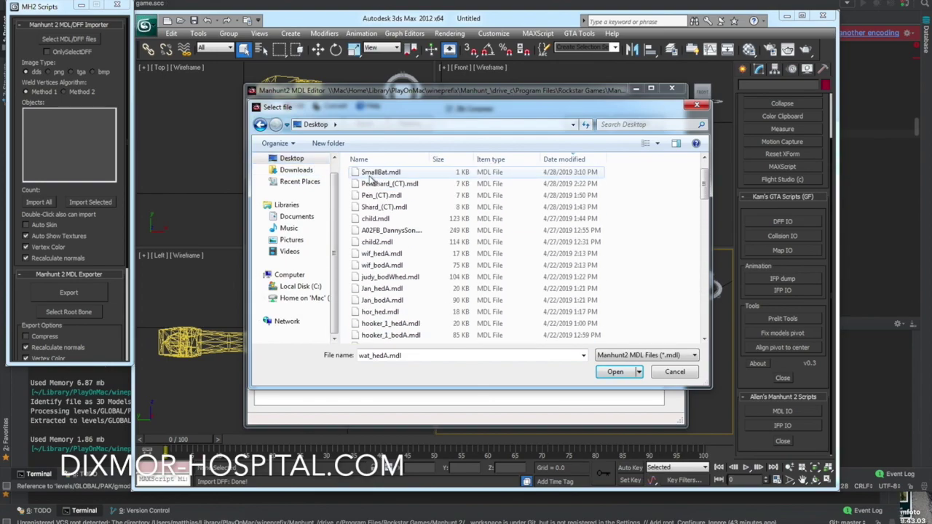
pyautogui.click(378, 177)
pyautogui.doubleClick(378, 177)
pyautogui.moveTo(659, 150); pyautogui.dragTo(655, 266)
pyautogui.click(318, 268)
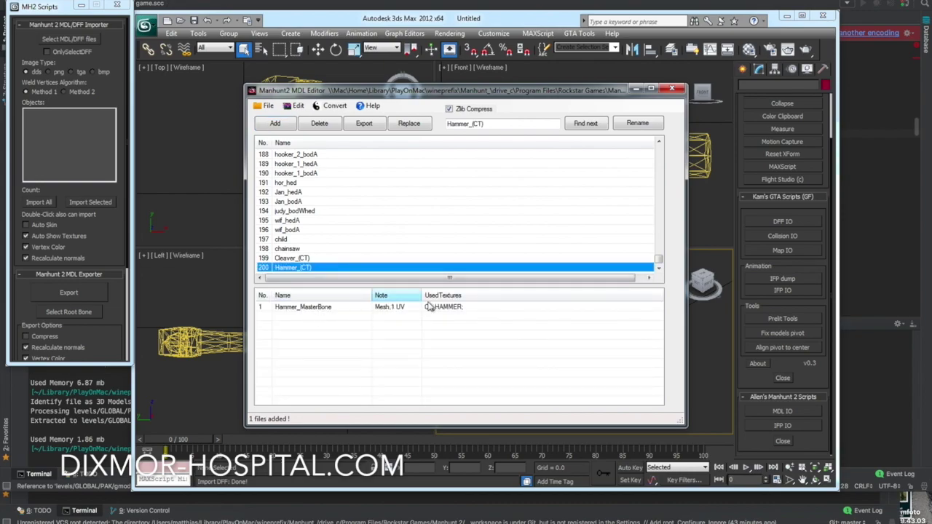
pyautogui.moveTo(497, 125); pyautogui.dragTo(429, 126)
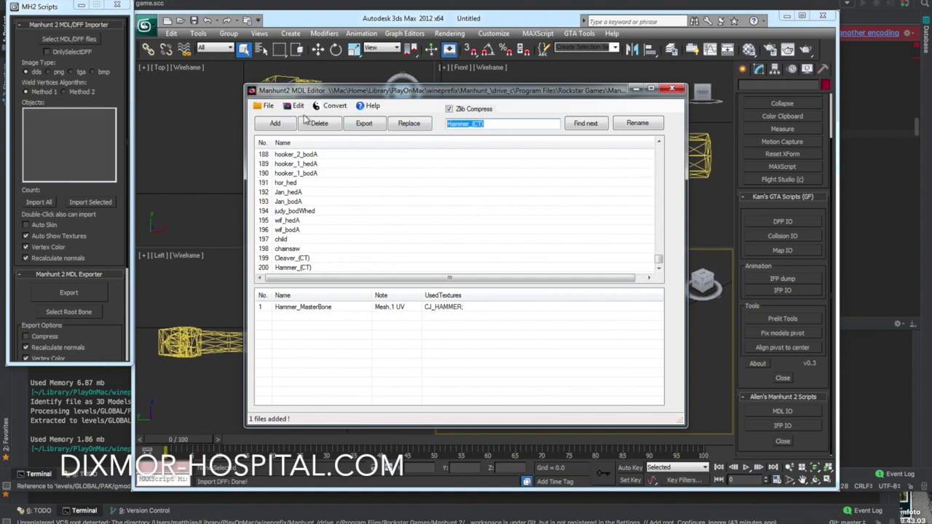
pyautogui.click(264, 105)
pyautogui.click(271, 128)
# Step: Switch to entityTypeData.ini in the Manhunt 1 PhpStorm project and copy the whole Hammer_(CT) record from RECORD through END
pyautogui.click(857, 130)
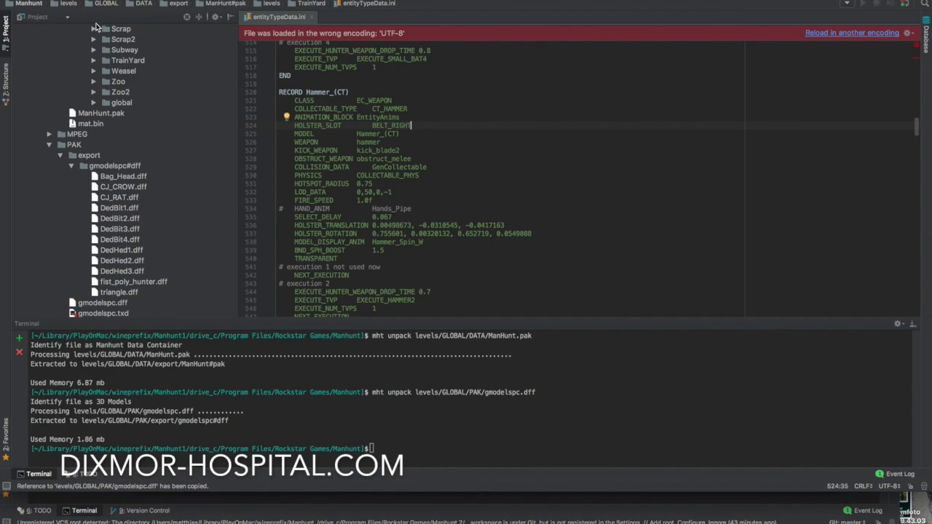
pyautogui.click(279, 92)
pyautogui.scroll(-8, 287, 145)
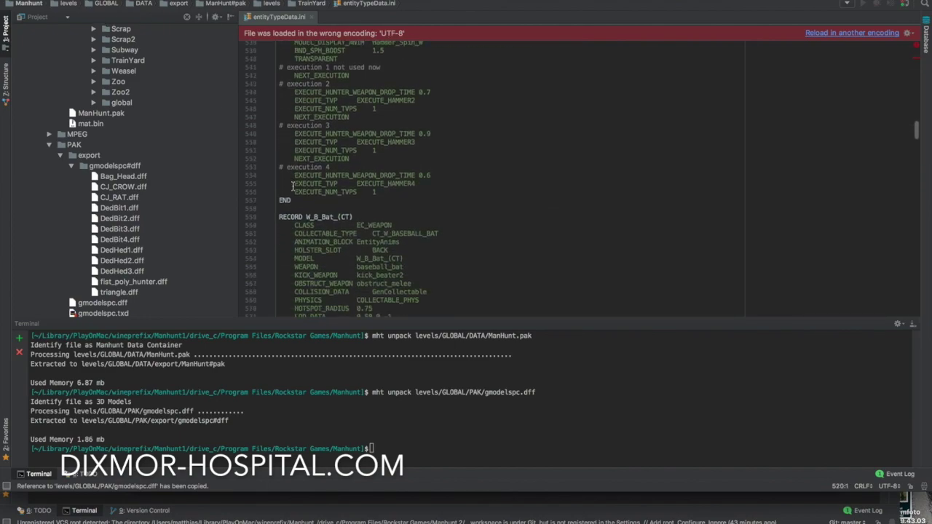
pyautogui.keyDown('shift'); pyautogui.click(294, 201); pyautogui.keyUp('shift')
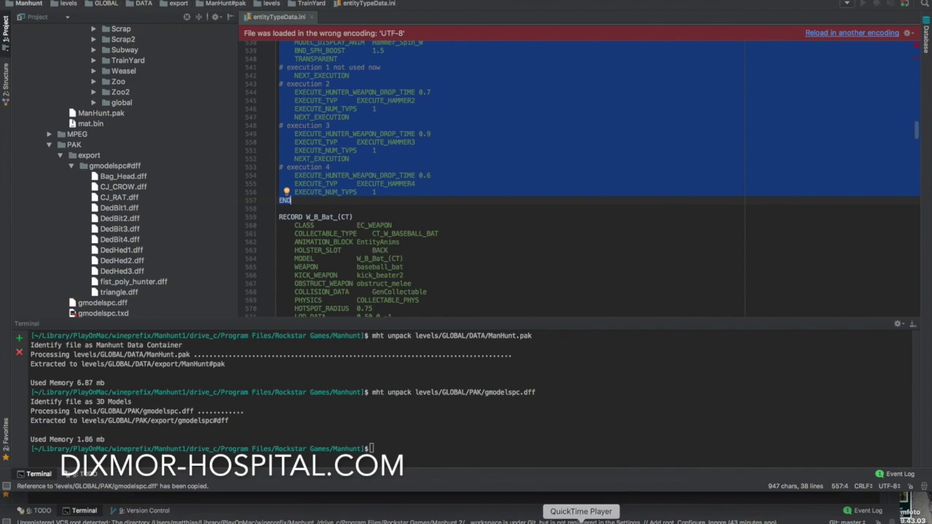
pyautogui.click(596, 372)
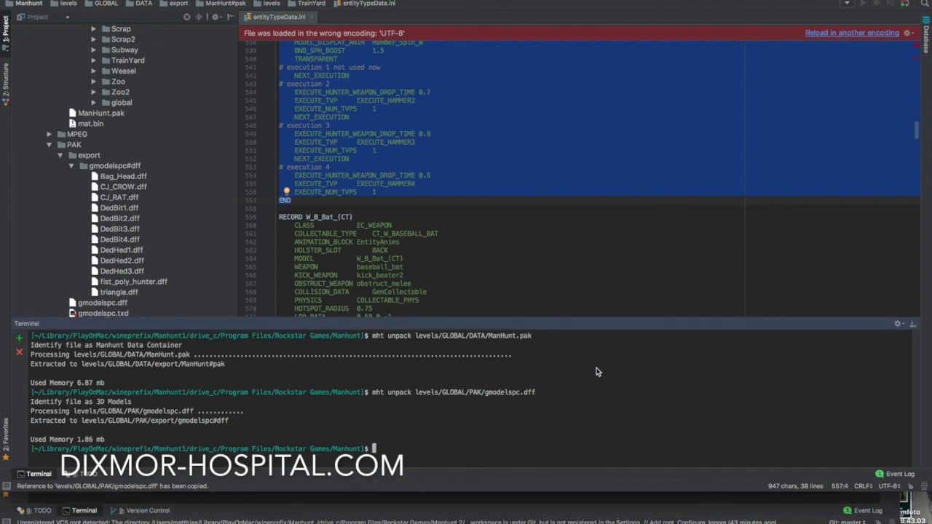
pyautogui.click(542, 266)
pyautogui.click(325, 206)
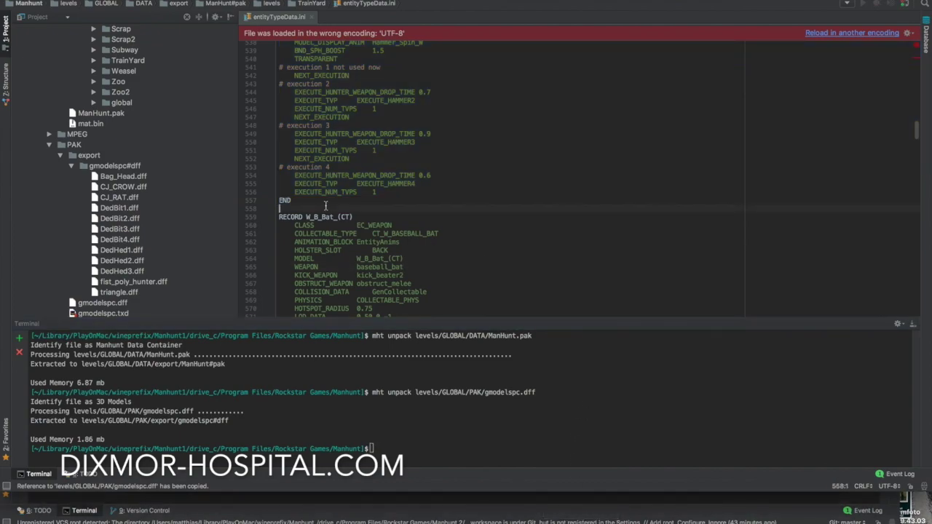
# Step: Switch to the Manhunt 2 project window and expand __workspace/src/EntityTypeData#ini down to the Weapons folder
pyautogui.press('super+grave')
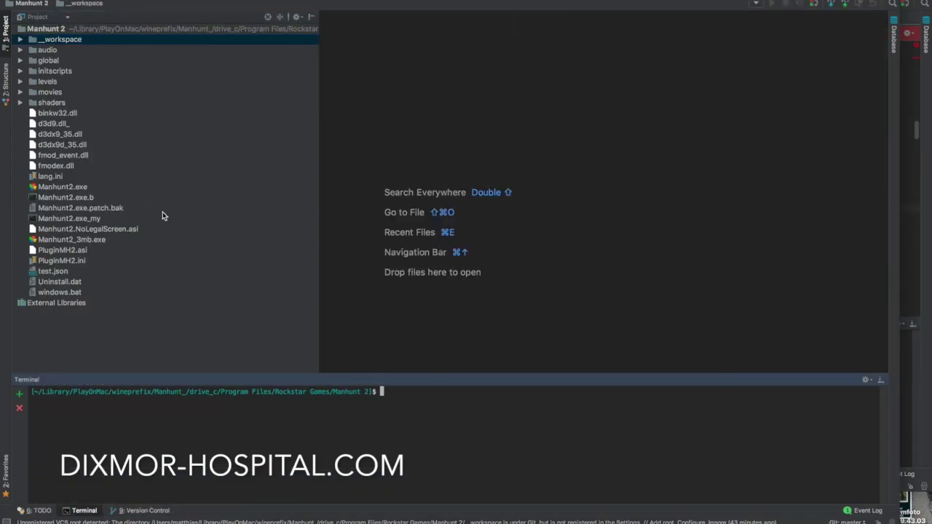
pyautogui.click(20, 40)
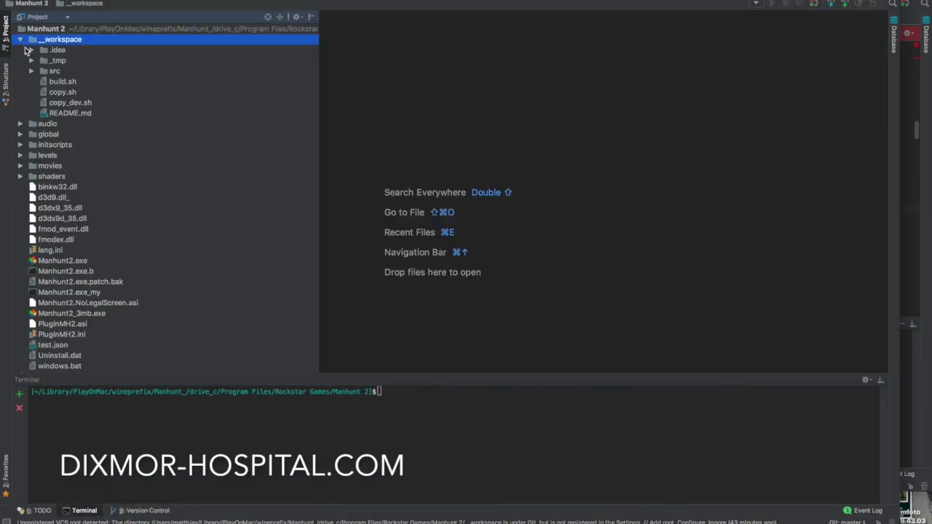
pyautogui.click(32, 72)
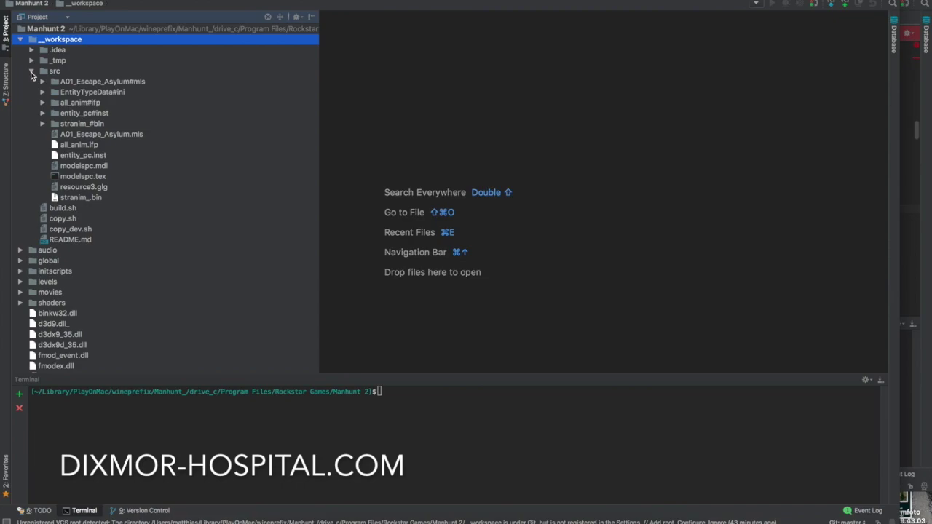
pyautogui.click(42, 92)
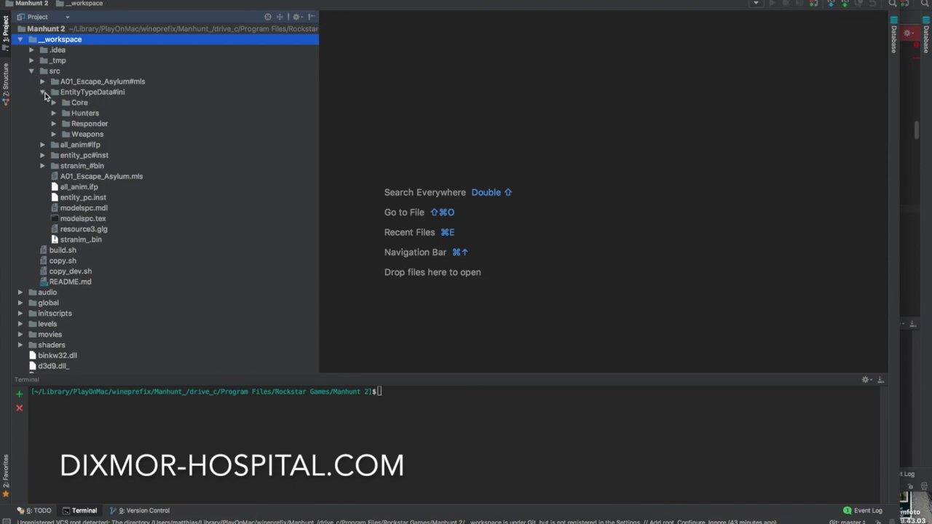
pyautogui.click(54, 135)
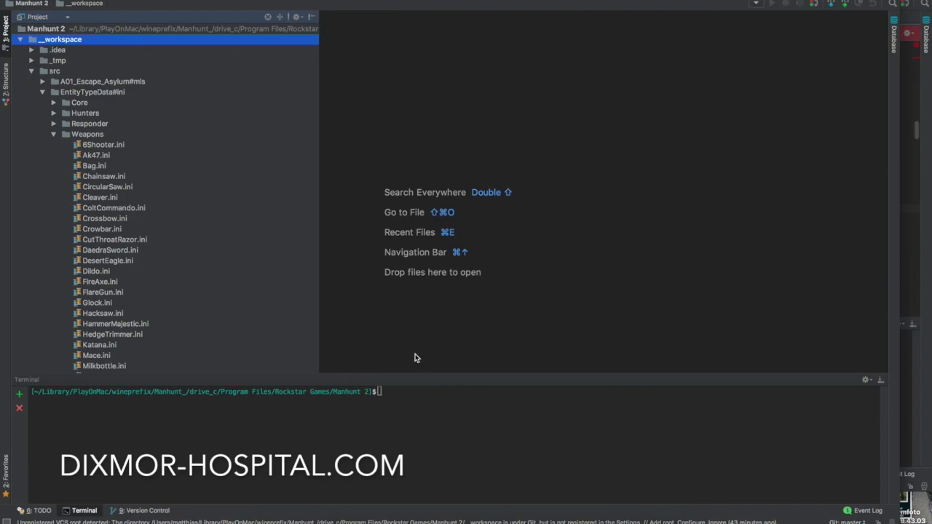
# Step: Read the notes document's section on the source of the __workspace and build logic, then return to the Manhunt 2 project
pyautogui.click(402, 518)
pyautogui.scroll(-10, 475, 278)
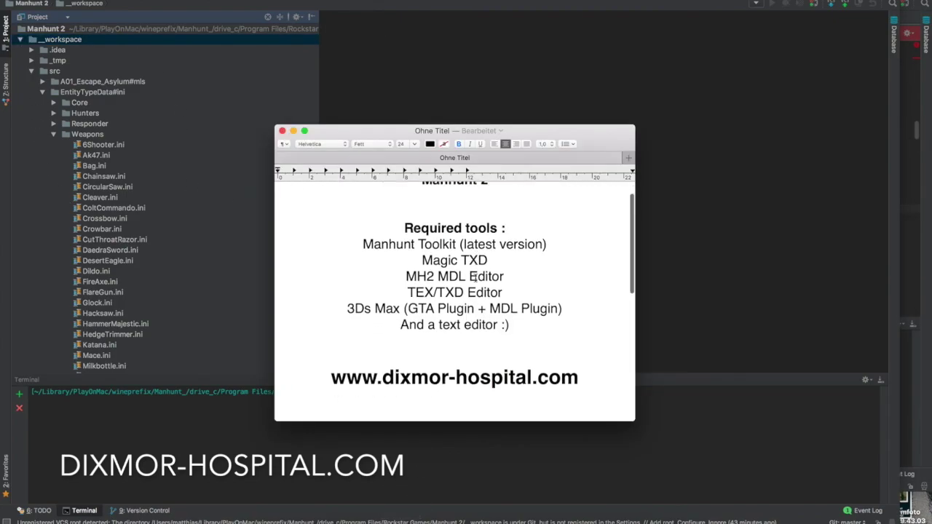
pyautogui.scroll(-5, 475, 278)
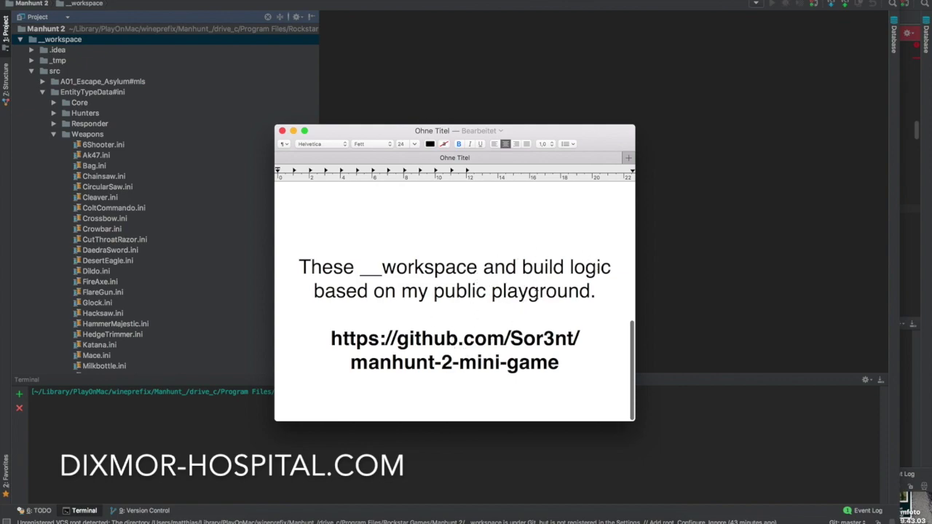
pyautogui.click(692, 209)
# Step: Create a new file named Hammer.ini in the Weapons folder
pyautogui.click(264, 164)
pyautogui.scroll(-6, 264, 165)
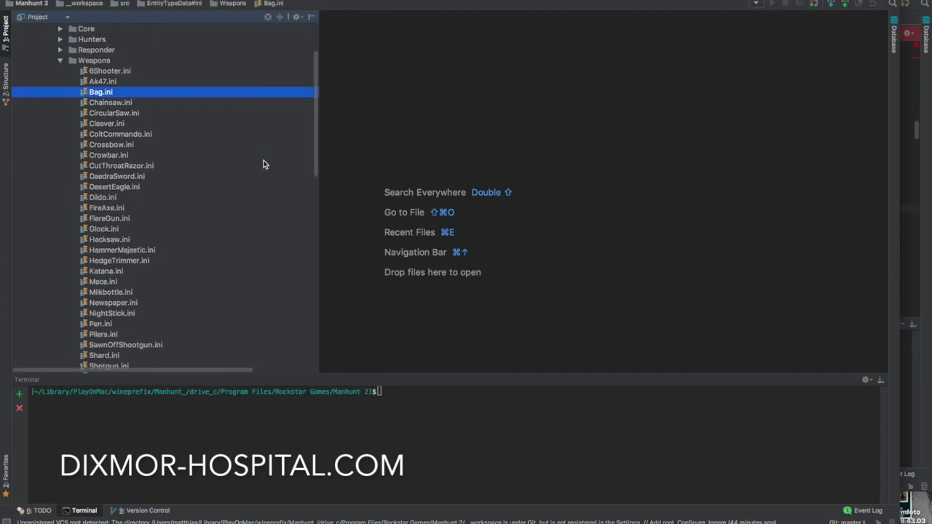
pyautogui.scroll(5, 264, 165)
pyautogui.click(138, 103)
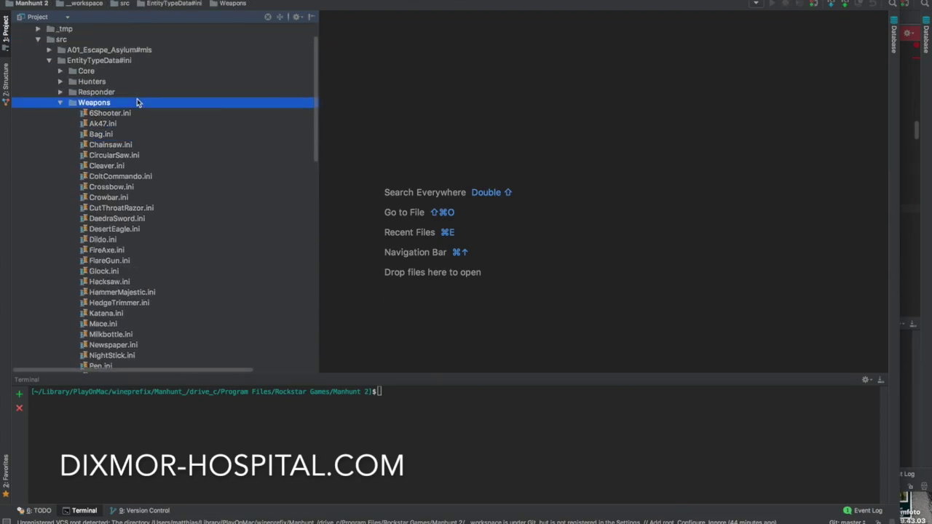
pyautogui.rightClick(138, 103)
pyautogui.moveTo(167, 109)
pyautogui.click(310, 109)
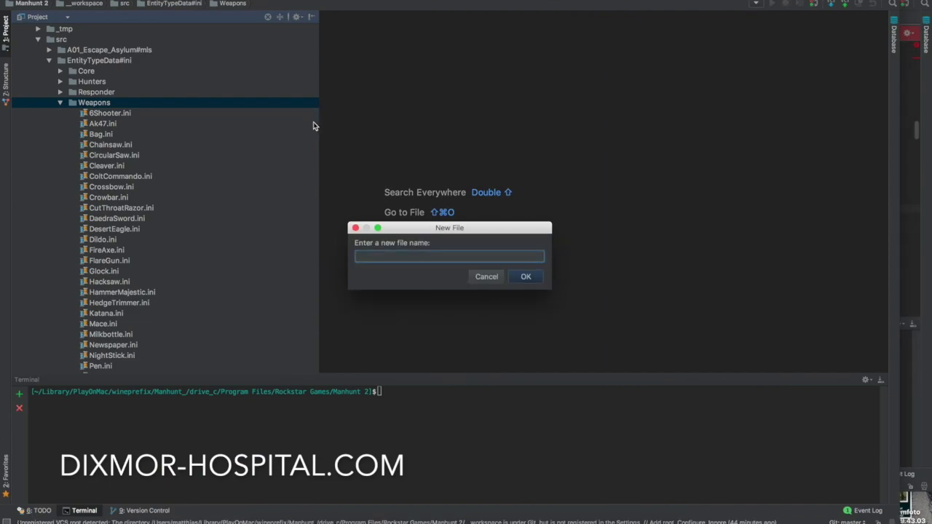
pyautogui.write('Hammer.ini')
pyautogui.press('Return')
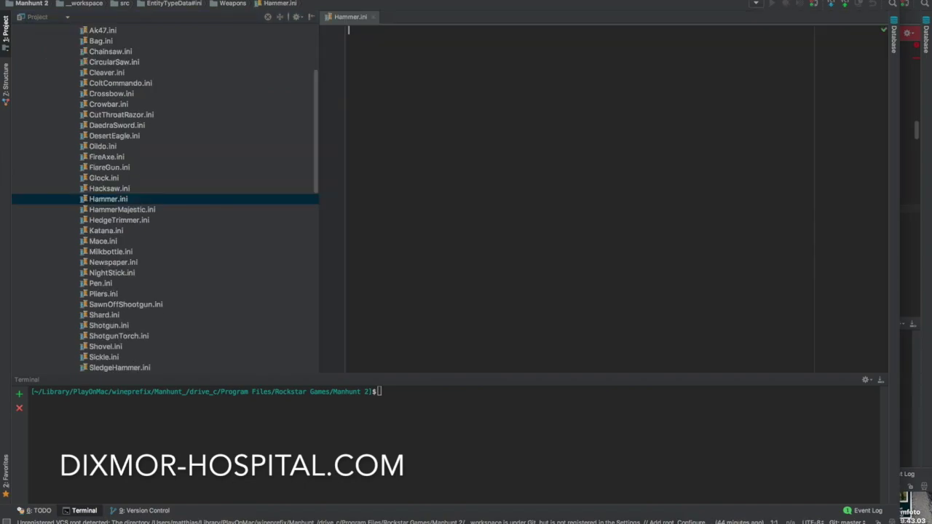
# Step: Paste the copied Hammer_(CT) record into Hammer.ini, with a blank line before and after it
pyautogui.press('super+v')
pyautogui.press('Return')
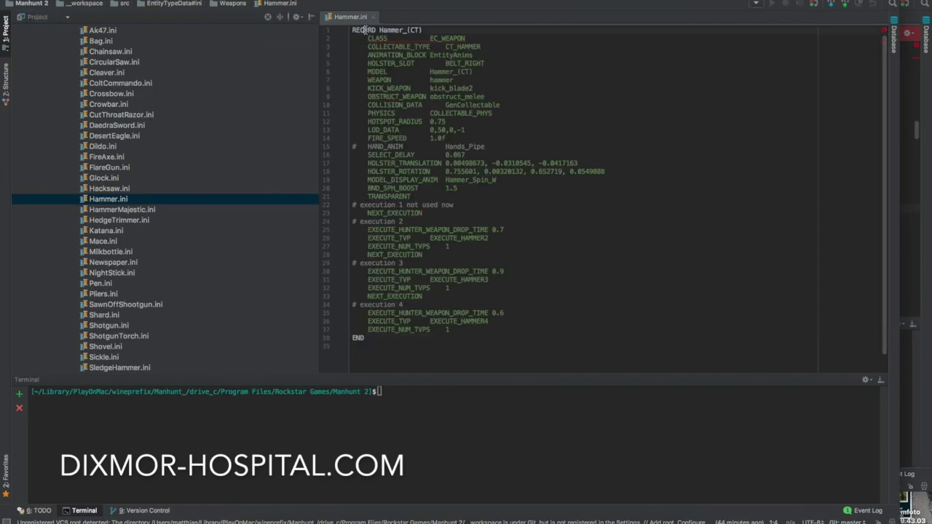
pyautogui.click(353, 31)
pyautogui.press('Return')
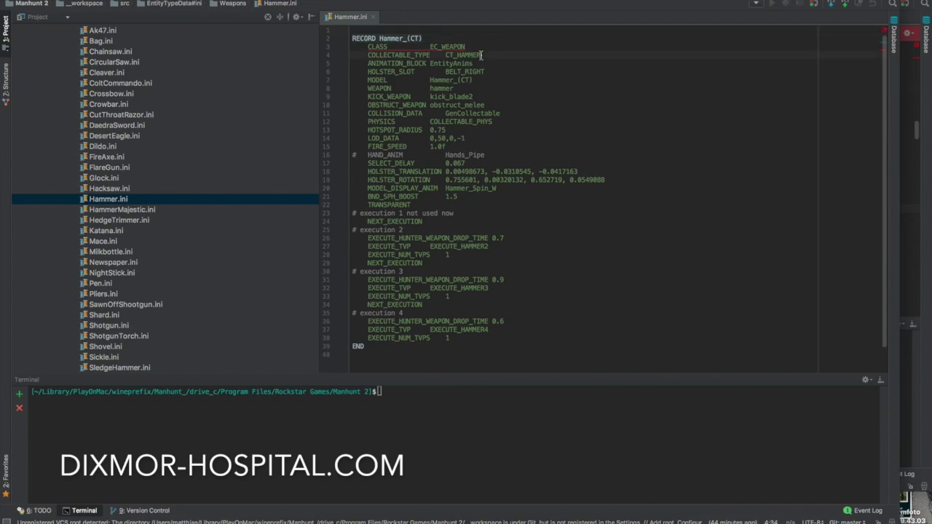
# Step: Examine the MODEL, WEAPON and MODEL_DISPLAY_ANIM entries of the hammer record
pyautogui.moveTo(445, 80); pyautogui.dragTo(470, 80)
pyautogui.click(441, 88)
pyautogui.moveTo(457, 189); pyautogui.dragTo(505, 190)
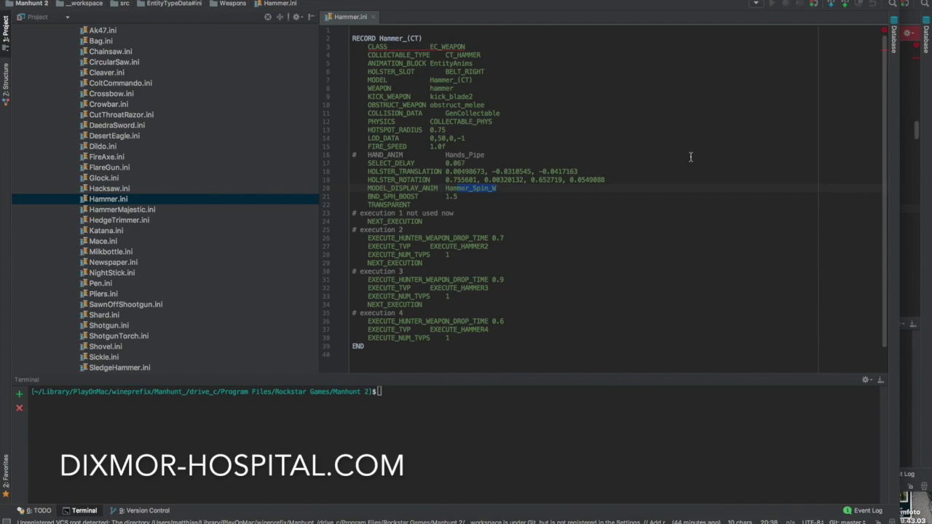
pyautogui.click(650, 162)
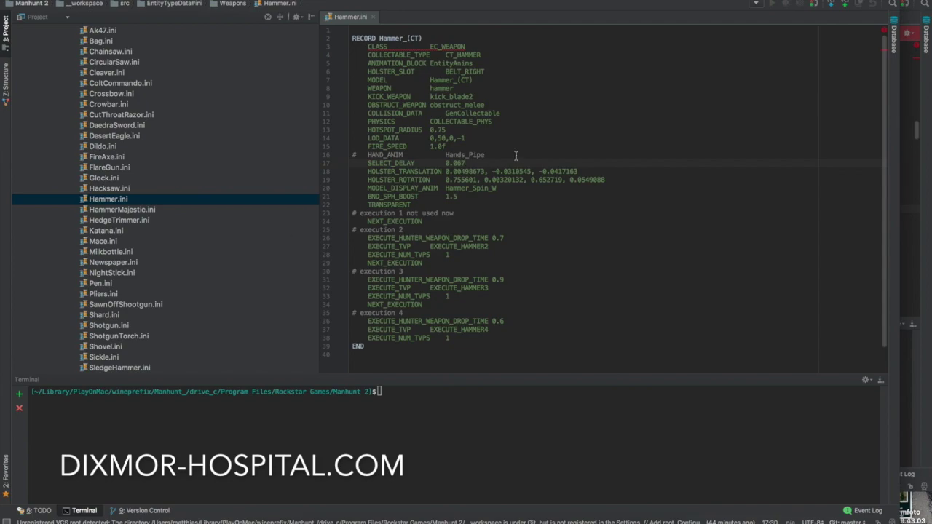
# Step: Search everywhere in the Manhunt 2 project for "time"
pyautogui.press('shift')
pyautogui.press('shift')
pyautogui.write('time')
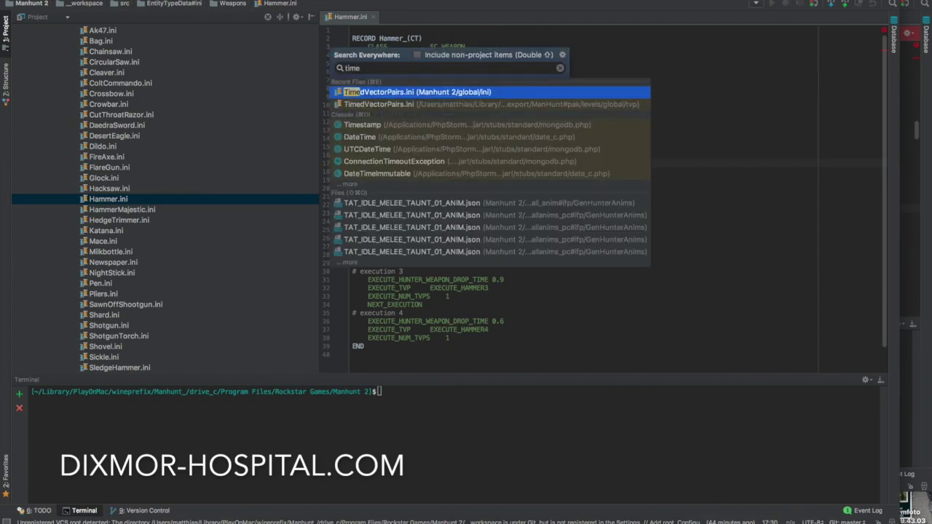